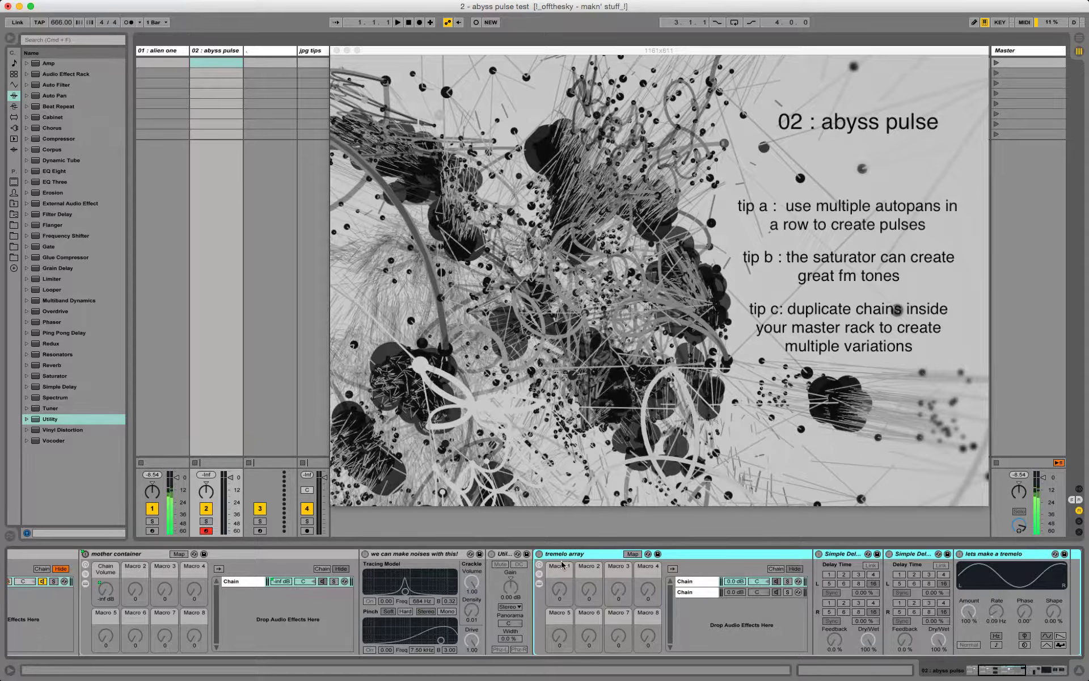
Step: Delete the tremelo array rack, both Simple Delays and the "lets make a tremelo" device from the abyss pulse chain
key(Delete)
key(Delete)
key(Delete)
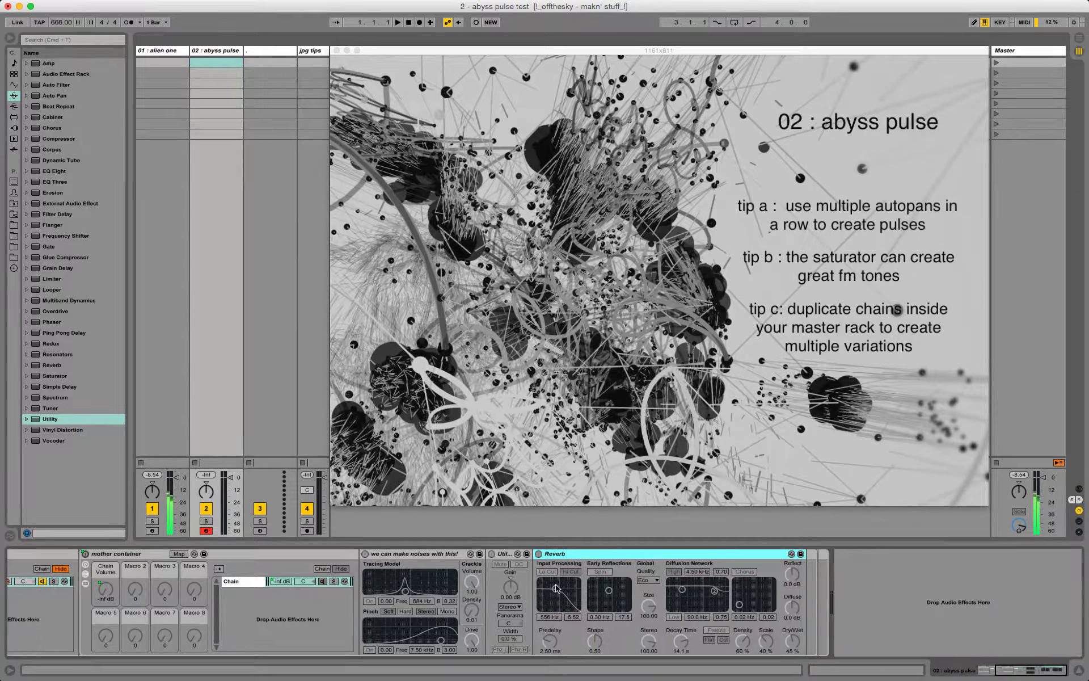
Step: Insert an Auto Filter between the vinyl noise device and the Utility, with a low cutoff frequency and 99% resonance
drag(1011, 671, 999, 671)
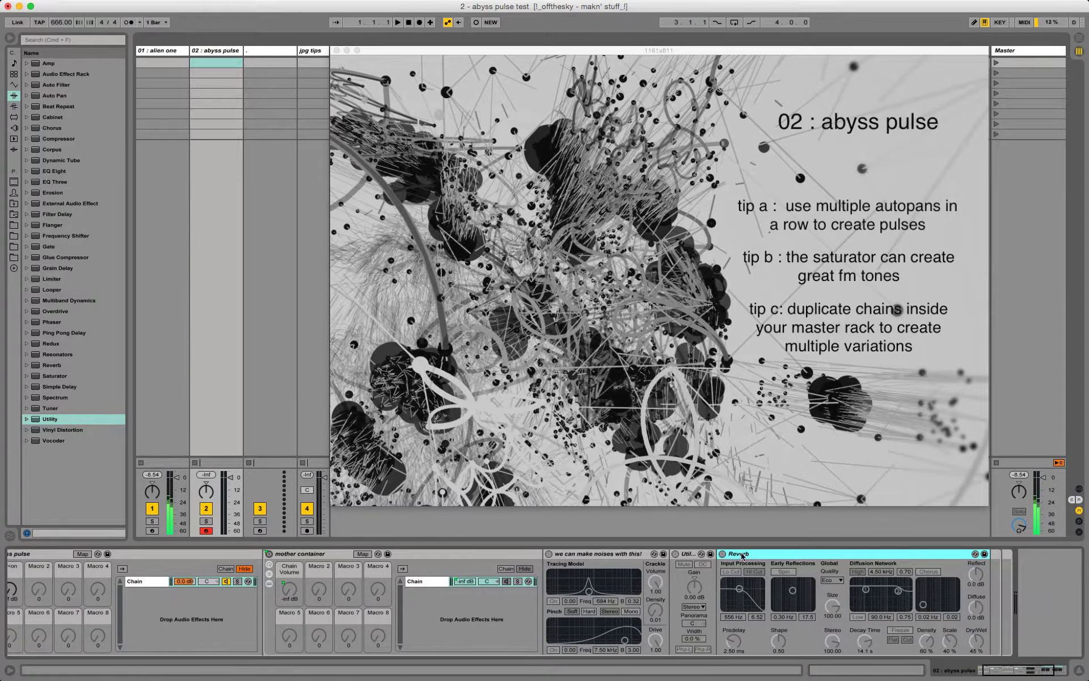
click(55, 87)
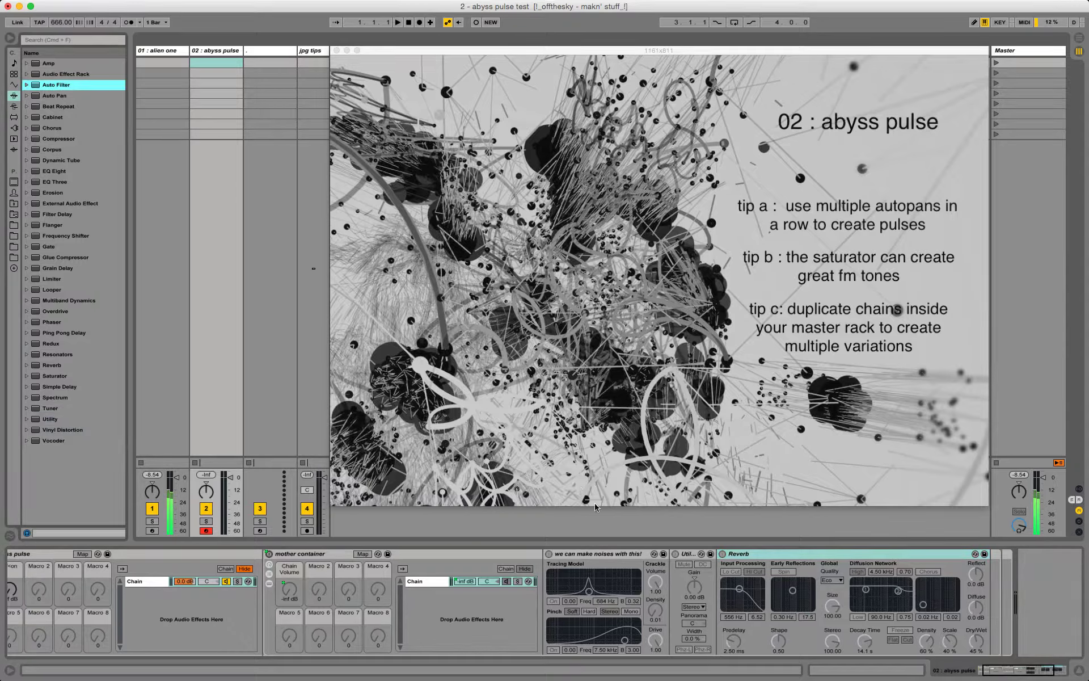
drag(596, 507, 681, 560)
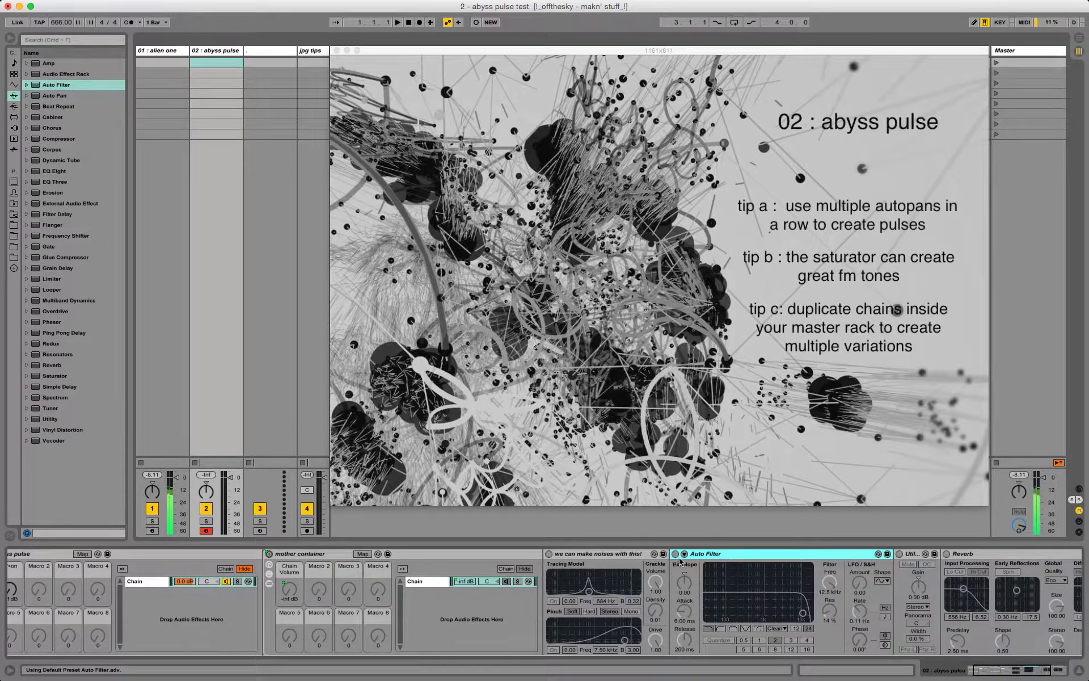
drag(802, 613, 723, 581)
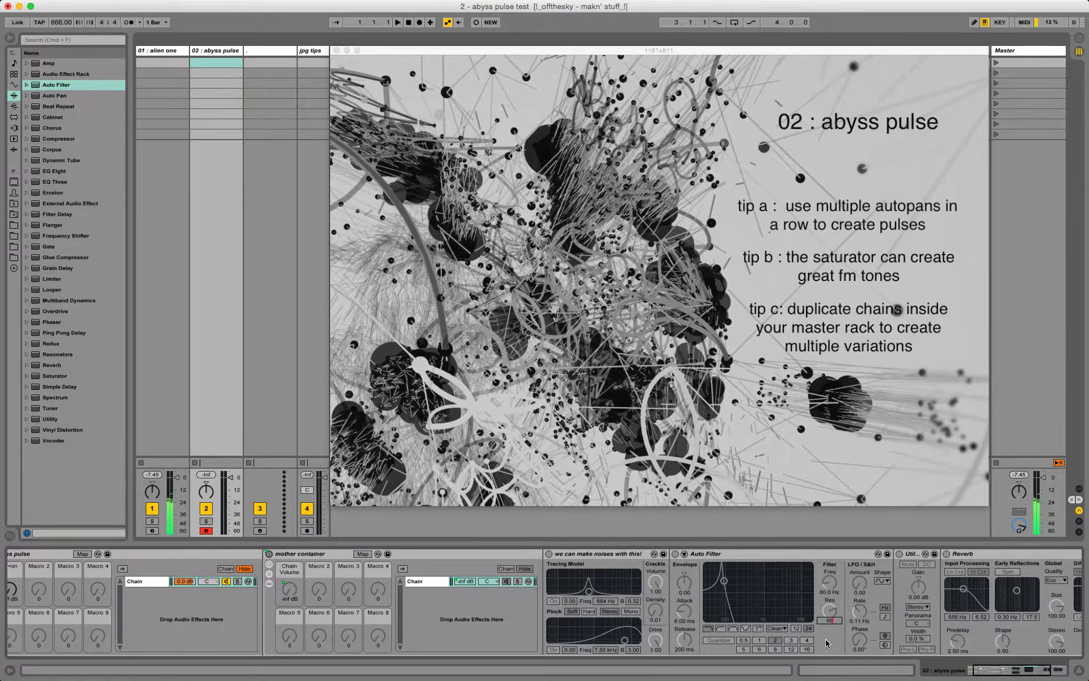
key(Return)
Step: Turn the abyss pulse rack's off+on macro up to 0.0 dB and raise the noise device's crackle density to 0.40
drag(1000, 666, 992, 669)
drag(75, 589, 75, 538)
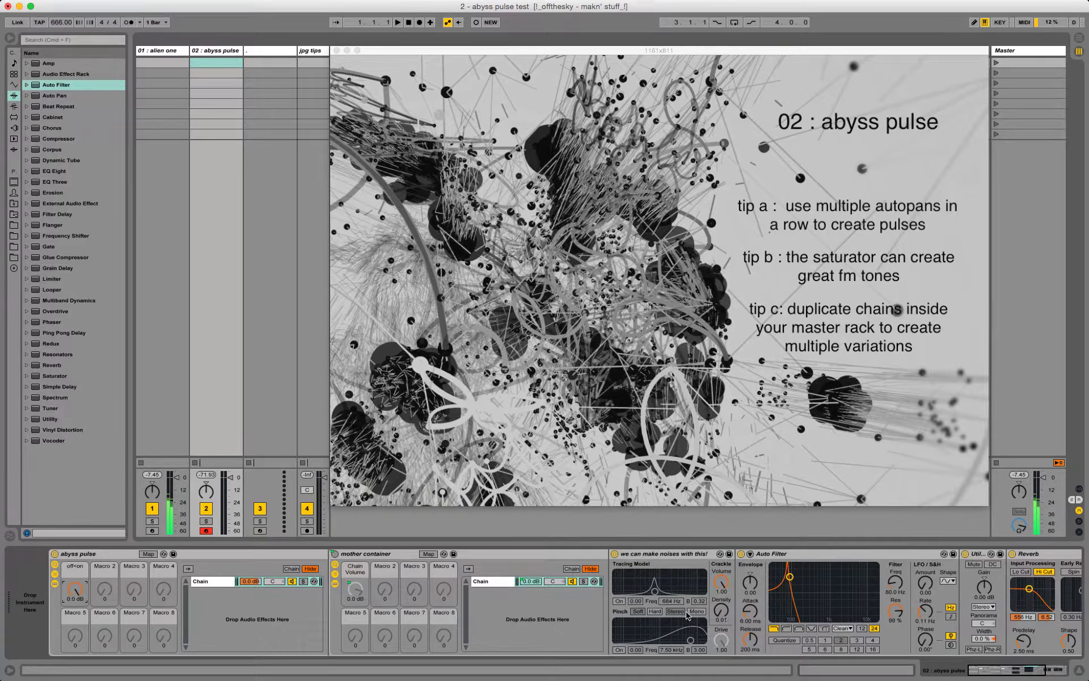
drag(990, 671, 997, 672)
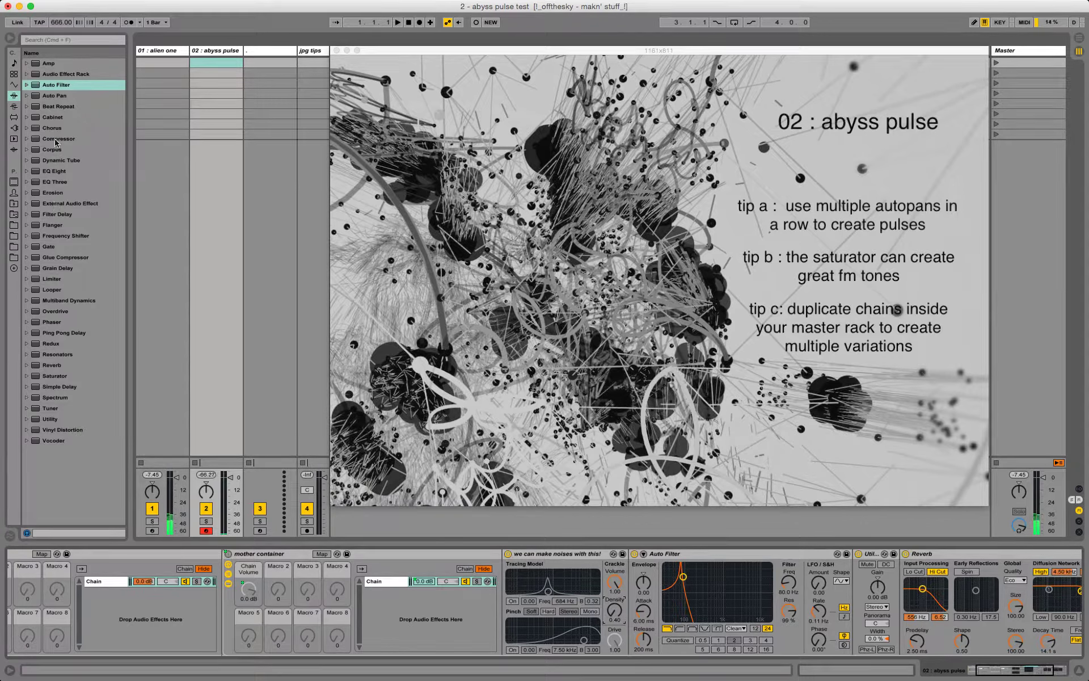
Step: Insert a Saturator after the Auto Filter, expand its waveshaping controls and choose the Waveshaper curve
drag(55, 377, 832, 606)
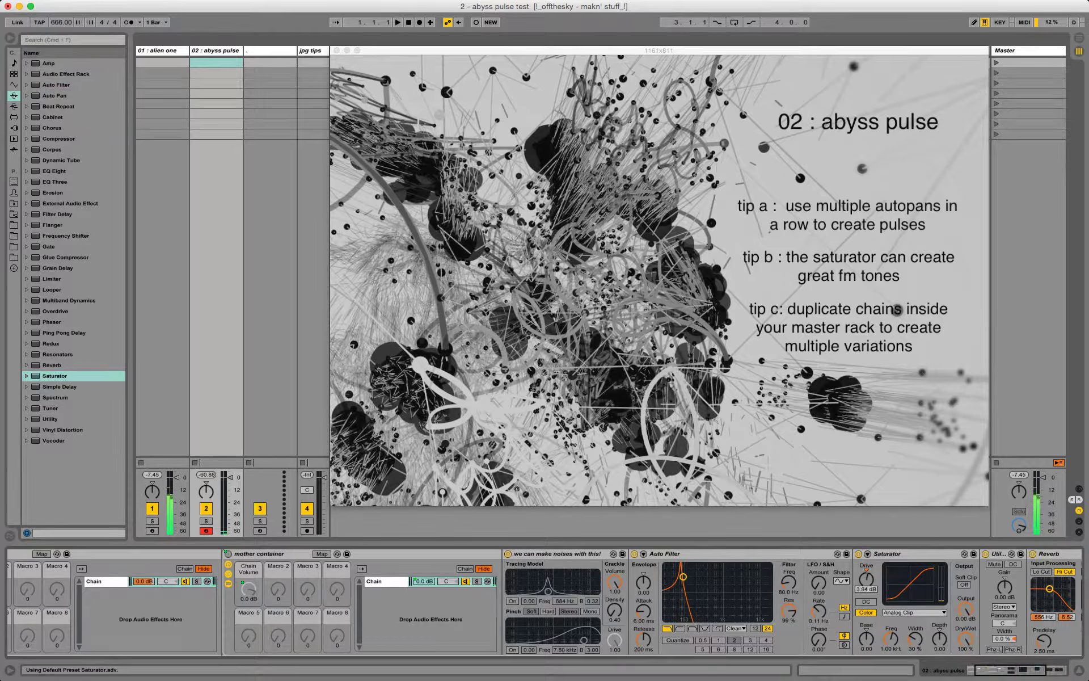
click(868, 553)
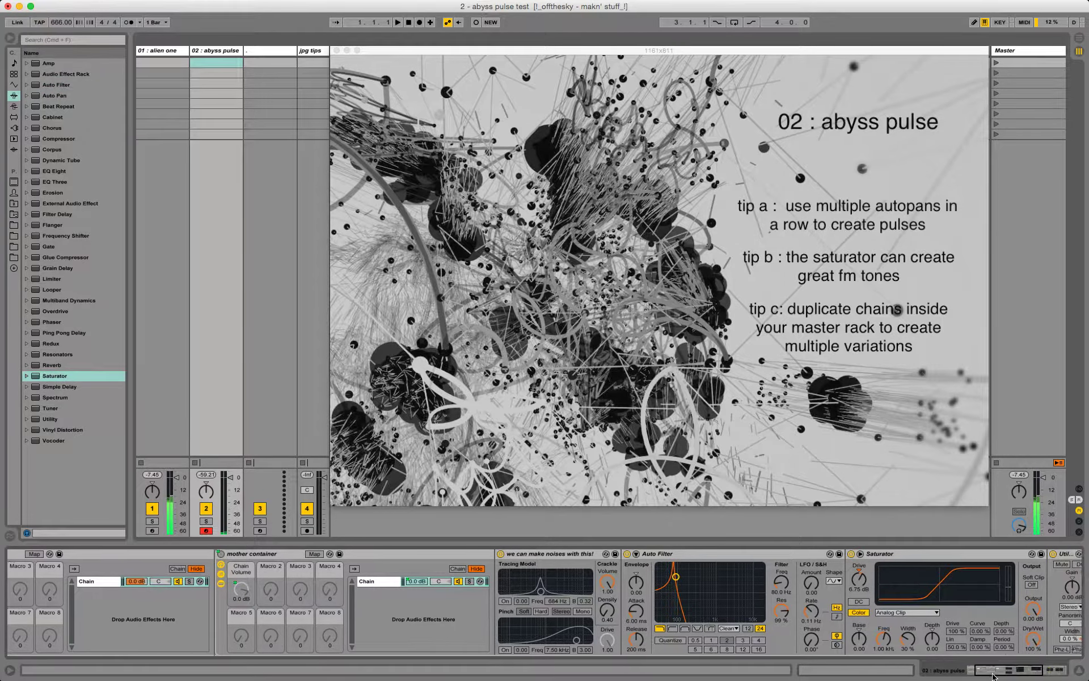
click(785, 612)
click(774, 674)
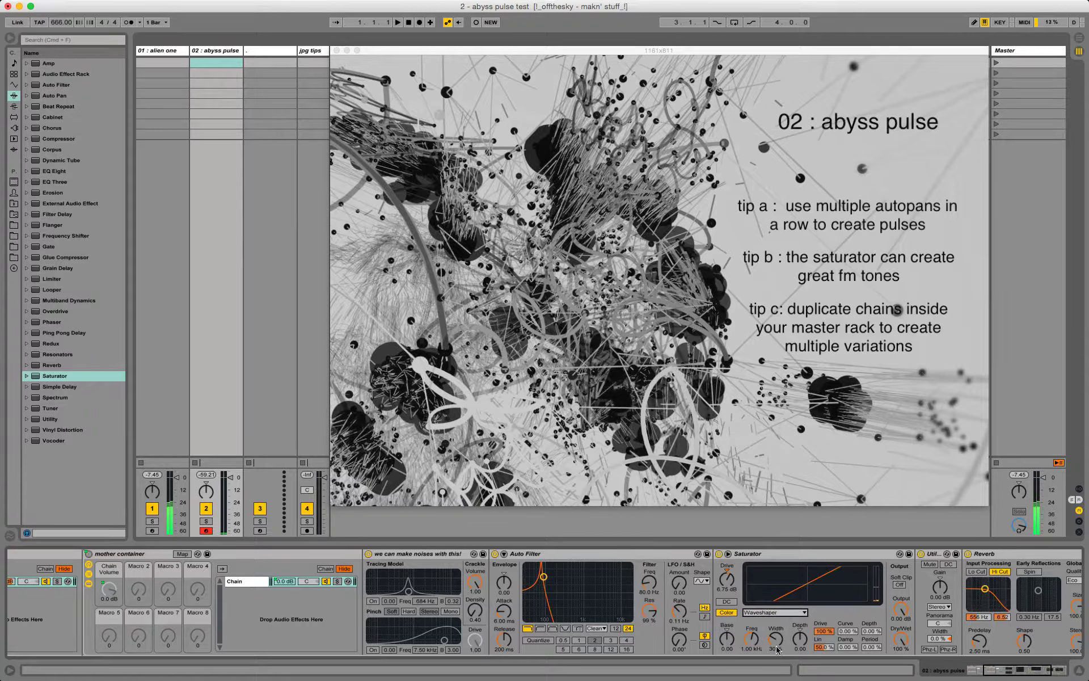
Step: Set the Saturator's base to 9.14, curve to 33.6% and drive to 15.4 dB
drag(729, 641, 729, 624)
mouse_move(842, 632)
mouse_down()
mouse_move(842, 603)
mouse_move(842, 615)
mouse_up()
drag(734, 582, 733, 582)
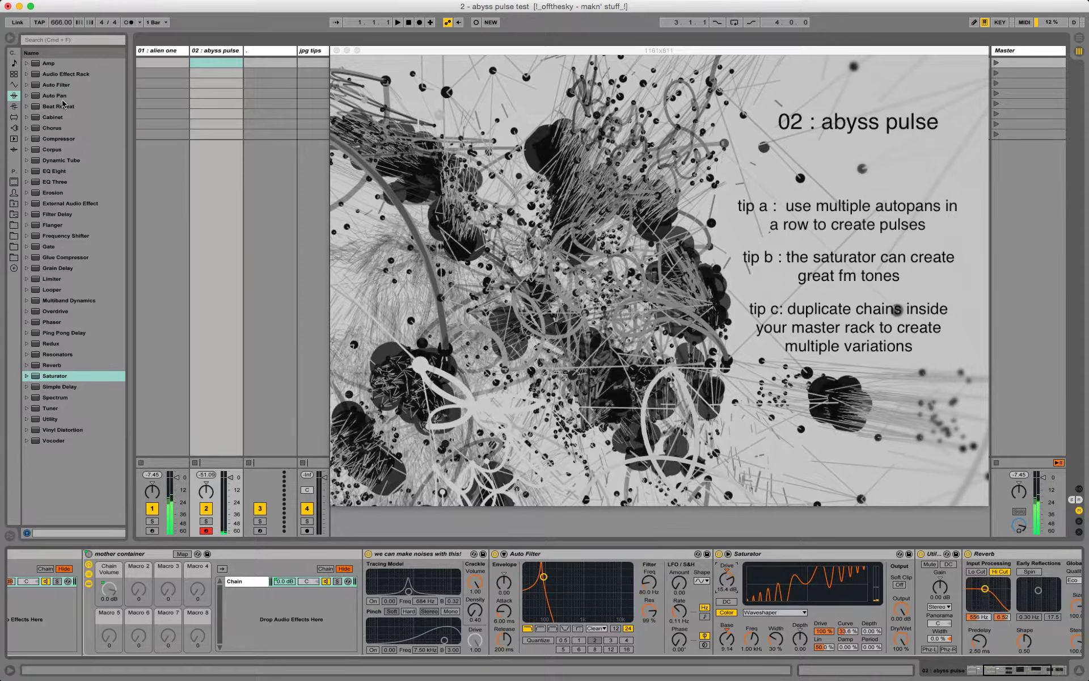
Step: Insert an Auto Pan between the Saturator and the Utility, with 100% amount, 0° phase and a sawtooth waveform
drag(55, 95, 1056, 592)
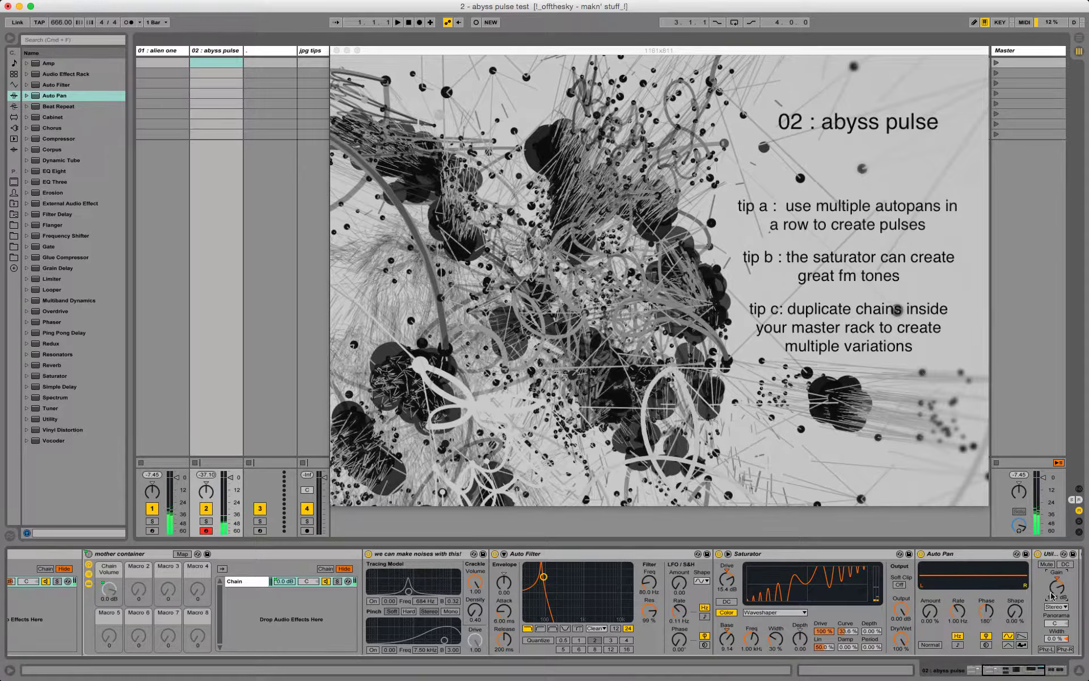
drag(1001, 669, 1014, 670)
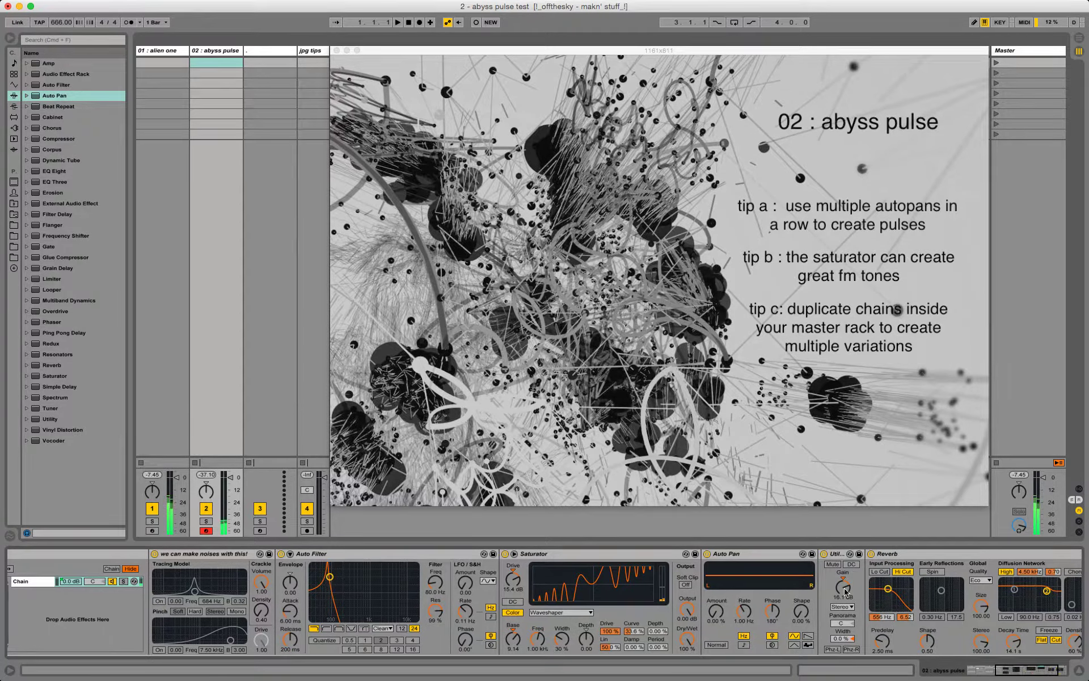
drag(775, 619, 717, 568)
click(808, 636)
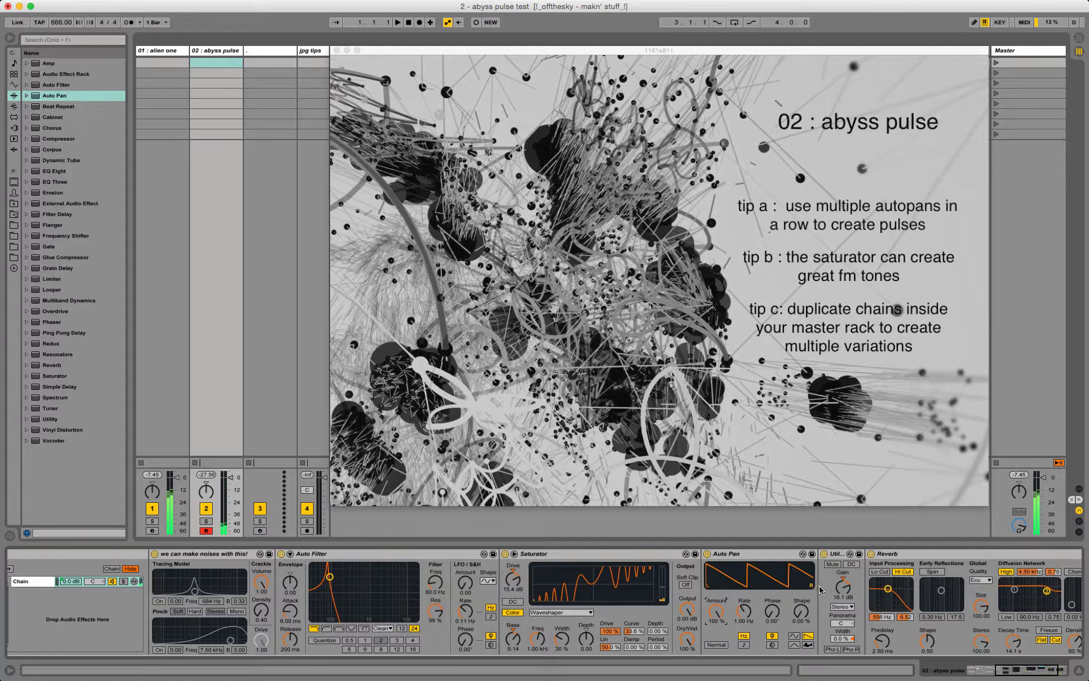
Step: Switch the Auto Filter's circuit type to OSR and set the Utility gain to about 9.4 dB
drag(844, 588, 843, 615)
click(382, 629)
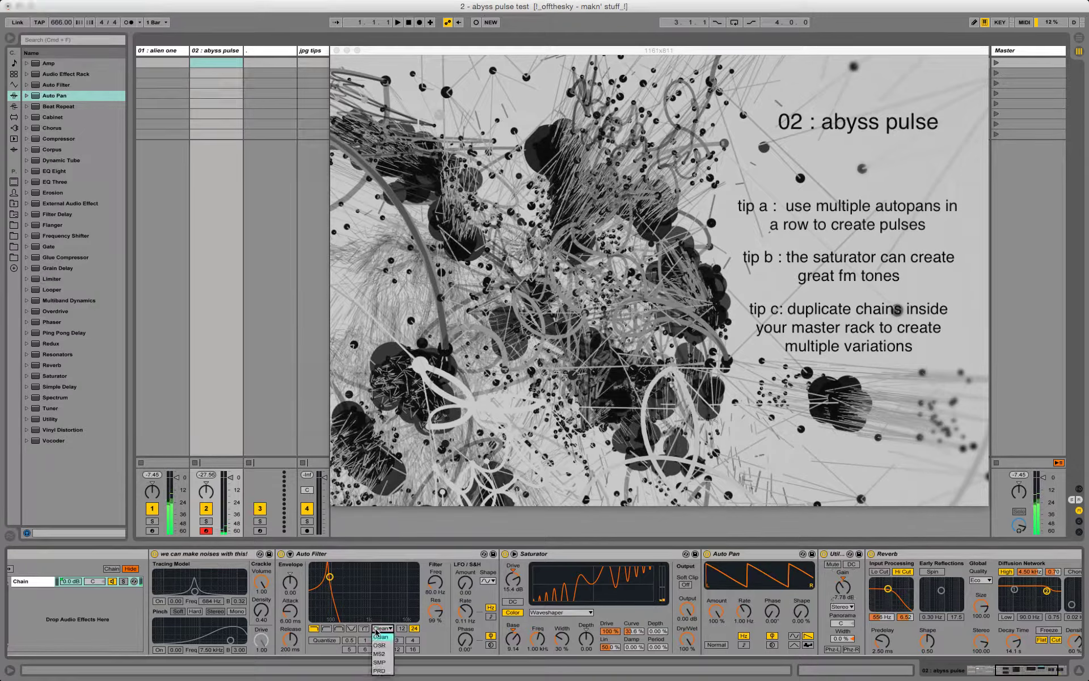
click(379, 648)
drag(844, 588, 844, 582)
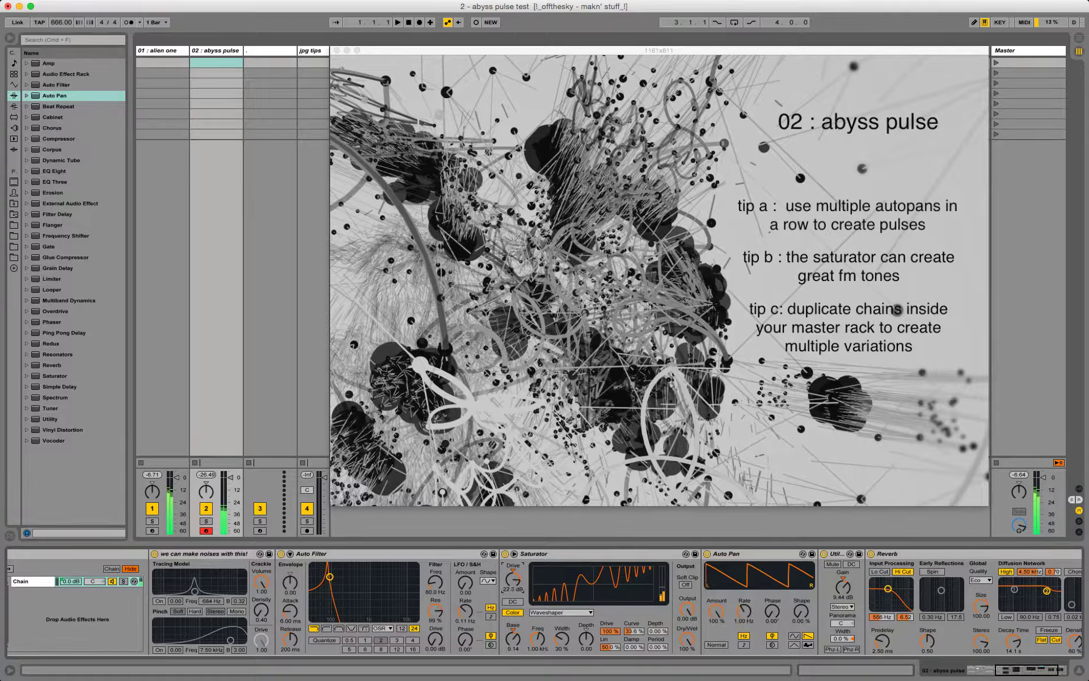
Step: Set the Auto Pan's rate to 0.24 Hz and its shape to 11.1%
drag(746, 626, 746, 648)
click(798, 613)
drag(798, 613, 799, 602)
Step: Raise the Utility gain to 12.8 dB and set the Auto Filter to 92 Hz with LFO amount 0.95 and rate 0.02 Hz
click(1016, 669)
mouse_move(1016, 671)
mouse_down()
mouse_move(957, 668)
mouse_move(1015, 670)
mouse_up()
click(75, 588)
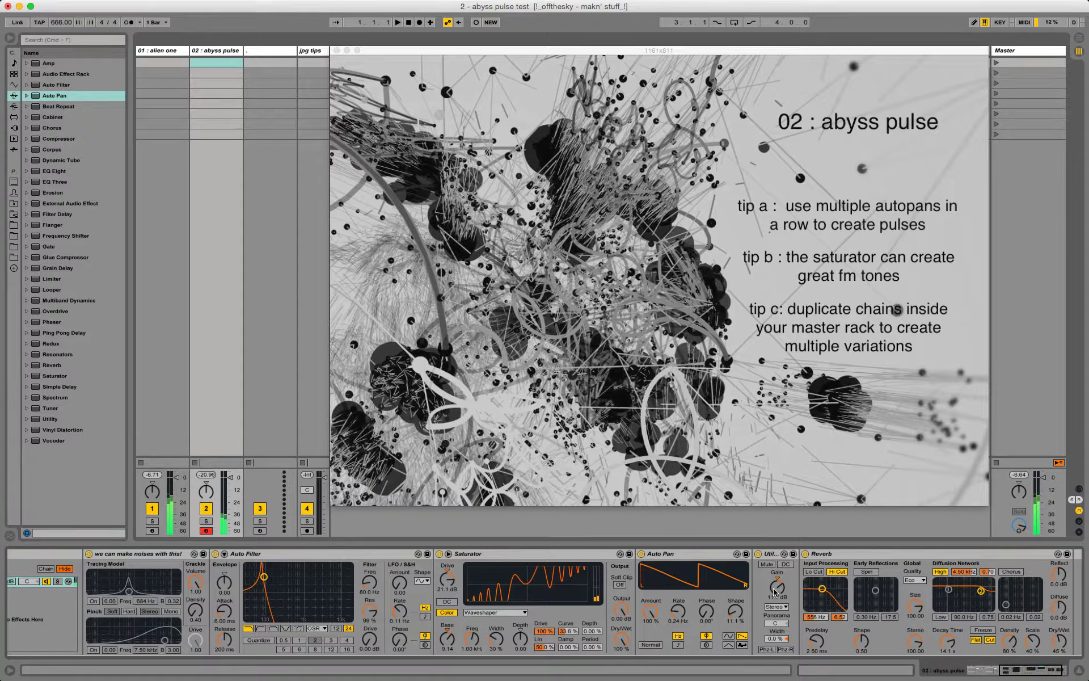
drag(777, 588, 777, 581)
drag(370, 583, 370, 580)
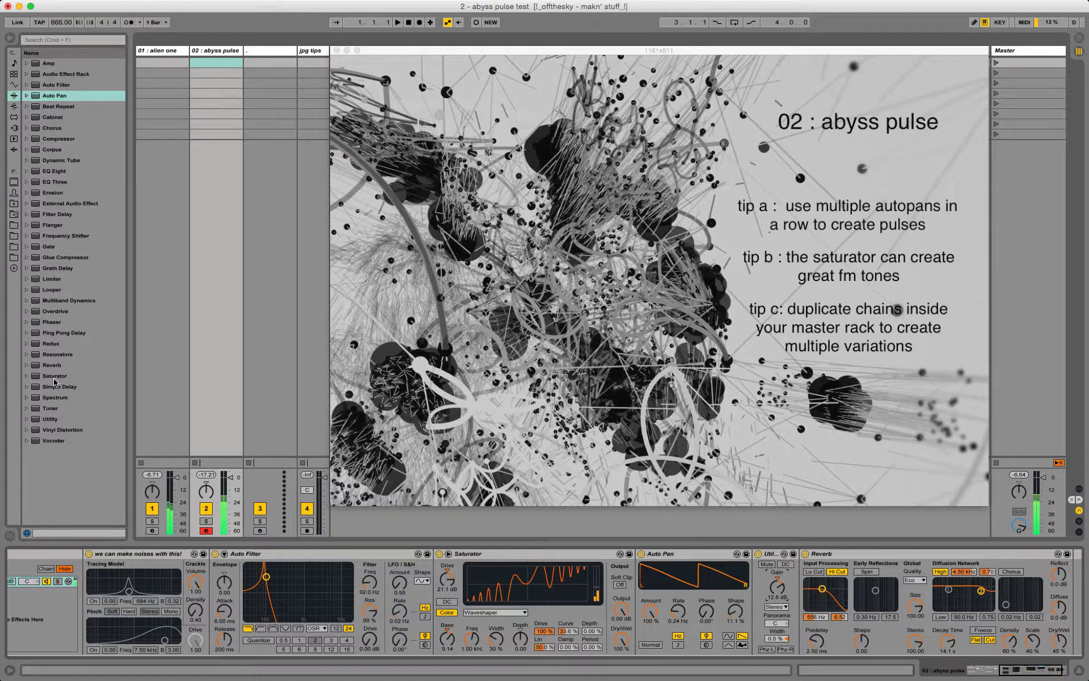
Step: Copy the Auto Pan to just after the Utility and set the copy's rate to 0.17 Hz and shape to 30.2%
click(675, 555)
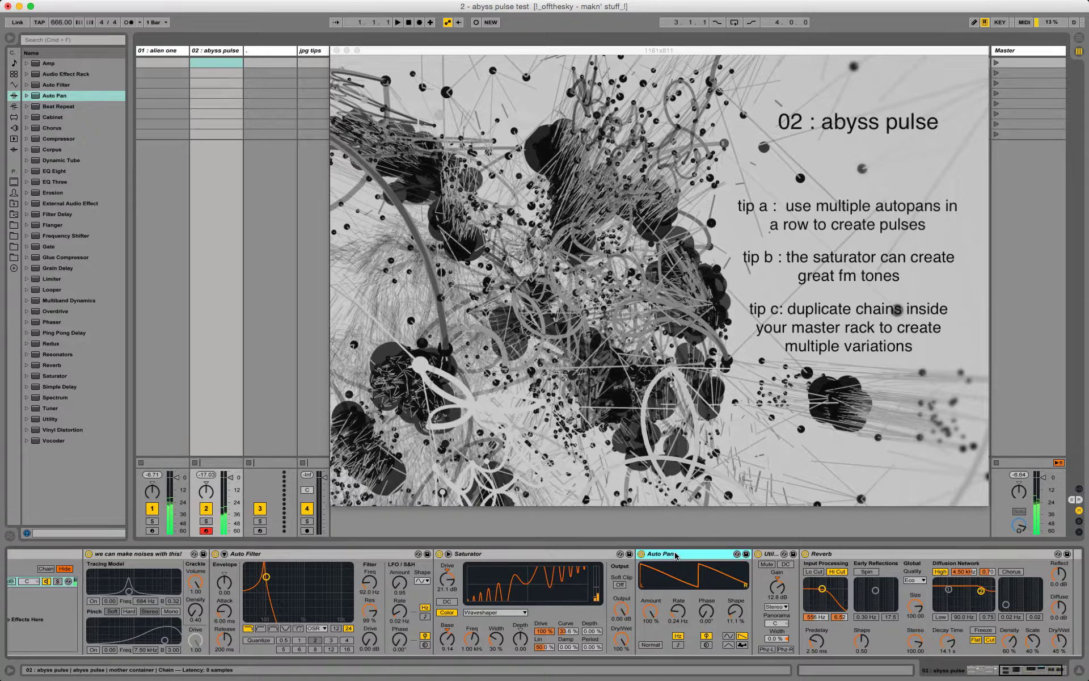
drag(668, 558, 790, 568)
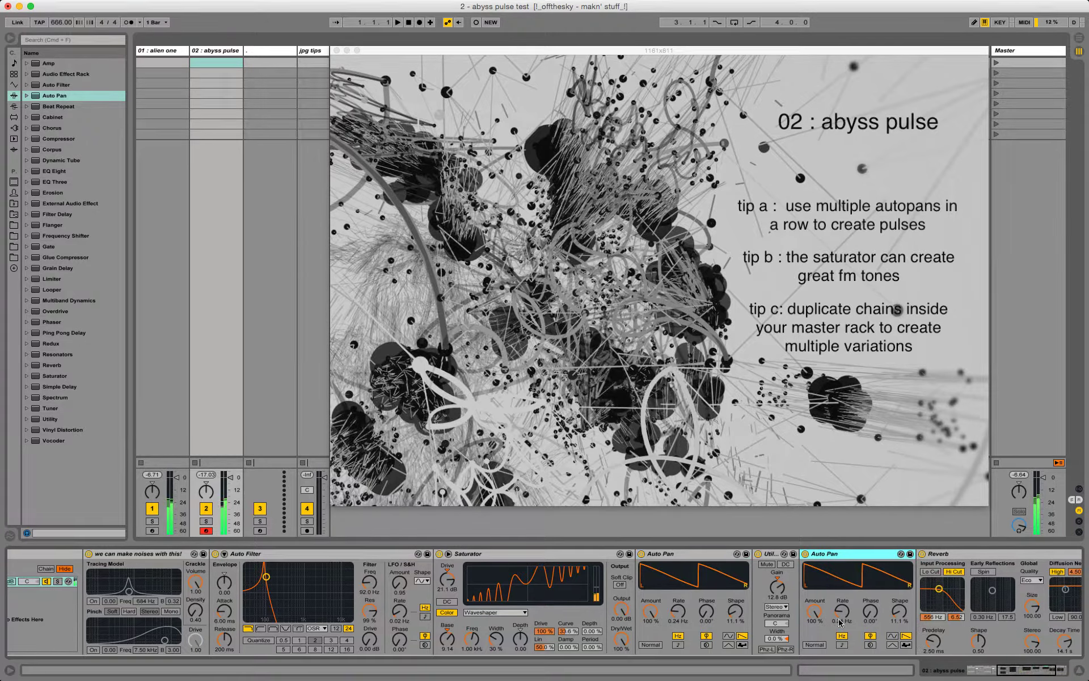
drag(840, 622, 840, 631)
drag(1003, 673, 1014, 673)
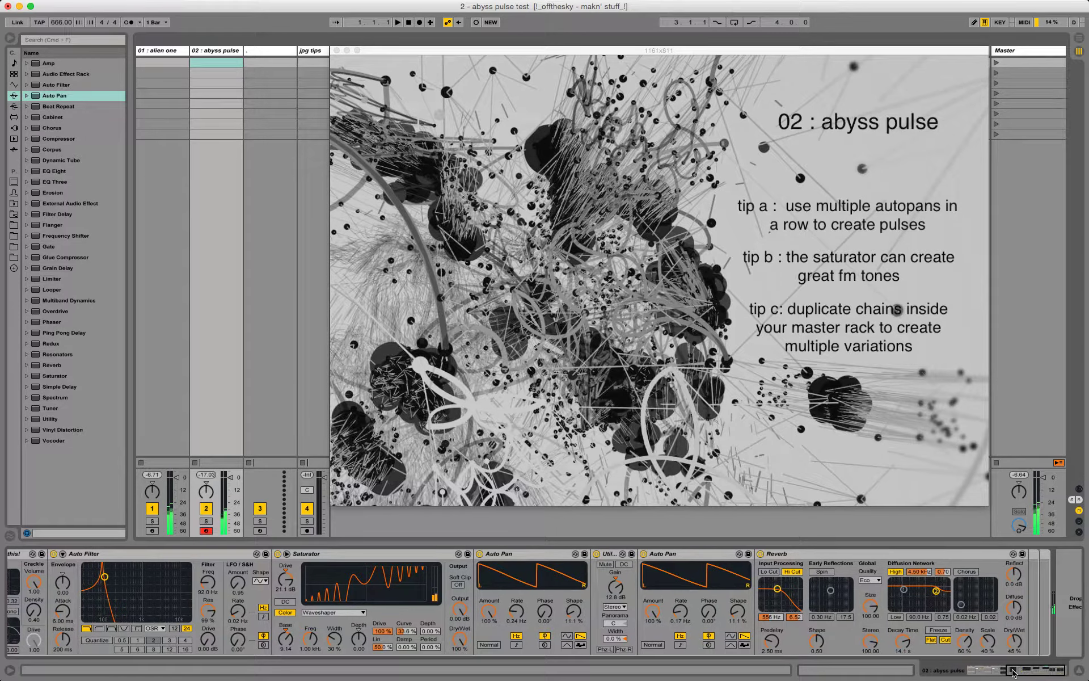
drag(738, 611, 738, 603)
Step: Insert a second Saturator between the copied Auto Pan and the Reverb, using the Waveshaper curve
drag(55, 375, 758, 591)
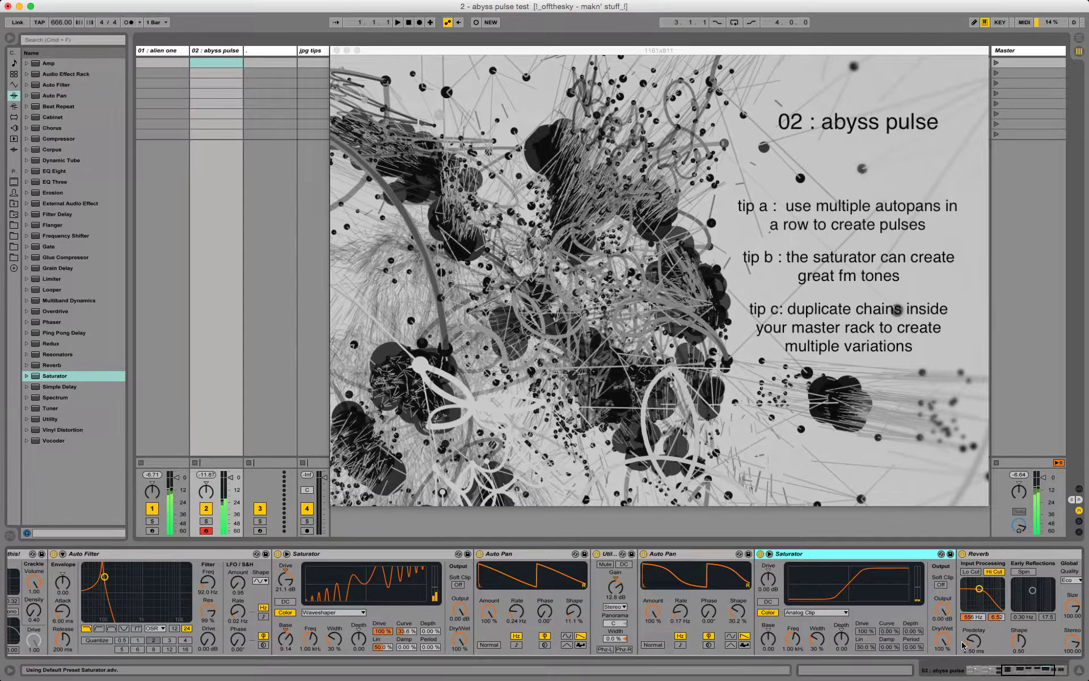
scroll(709, 602, right, 5)
click(640, 613)
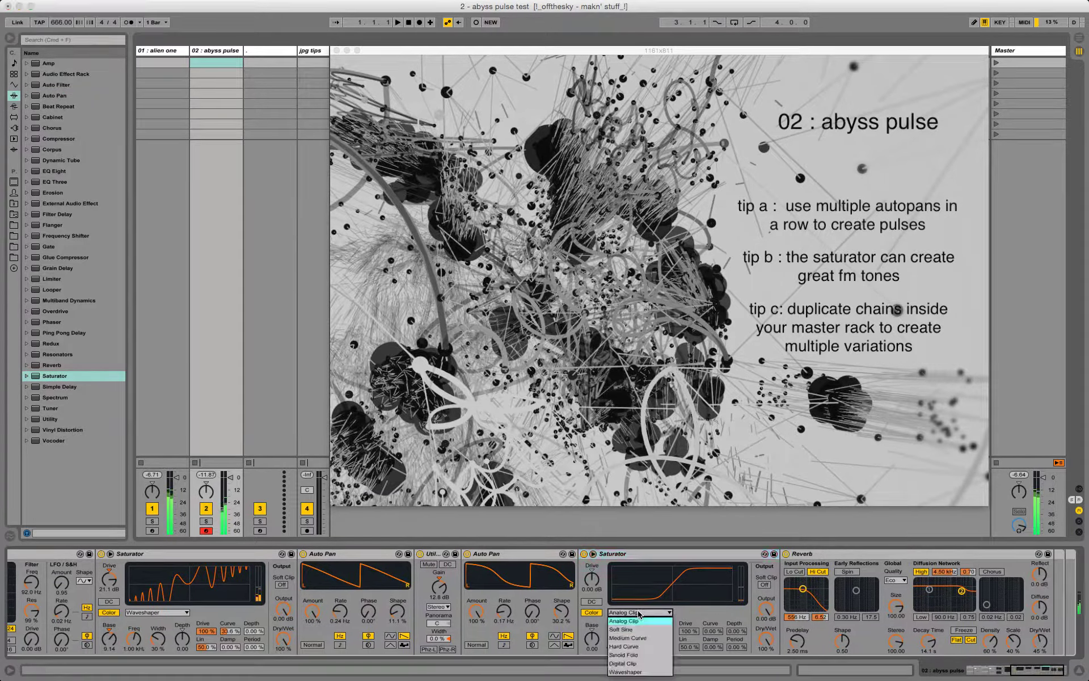
click(626, 672)
Step: Set the second Saturator's base to -9.14, curve 18.0%, waveshaper depth 10.2%, color frequency 1.58 kHz, width 25% and drive 11.4 dB
drag(592, 638, 592, 647)
drag(717, 636, 717, 606)
drag(737, 631, 737, 624)
drag(592, 579, 592, 576)
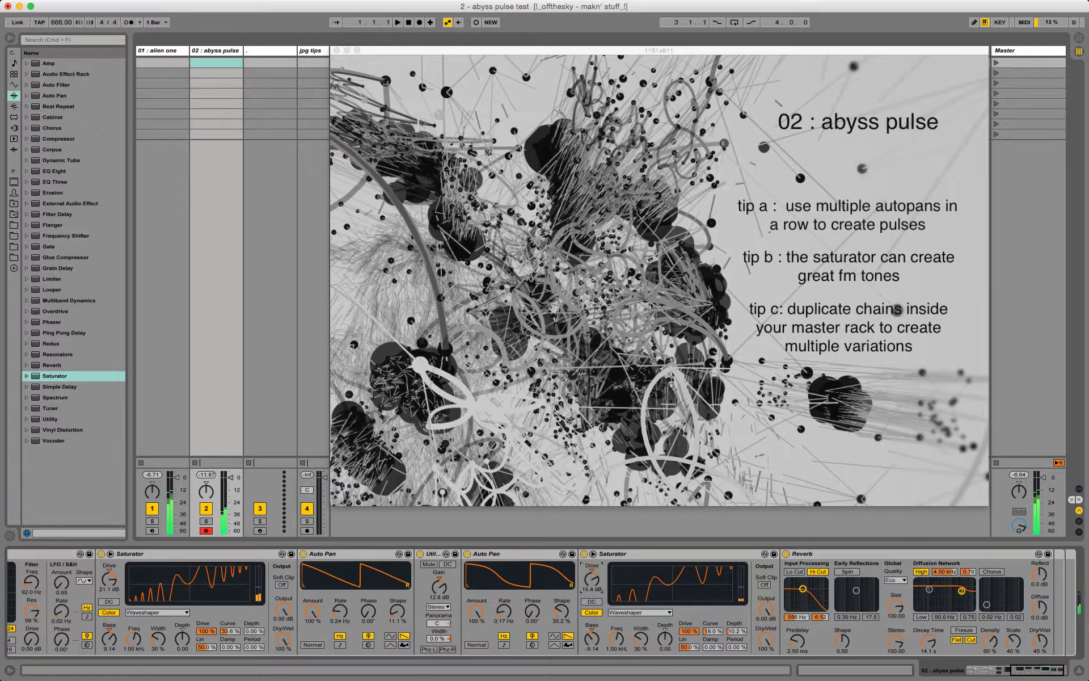
drag(666, 643, 666, 652)
drag(592, 579, 592, 574)
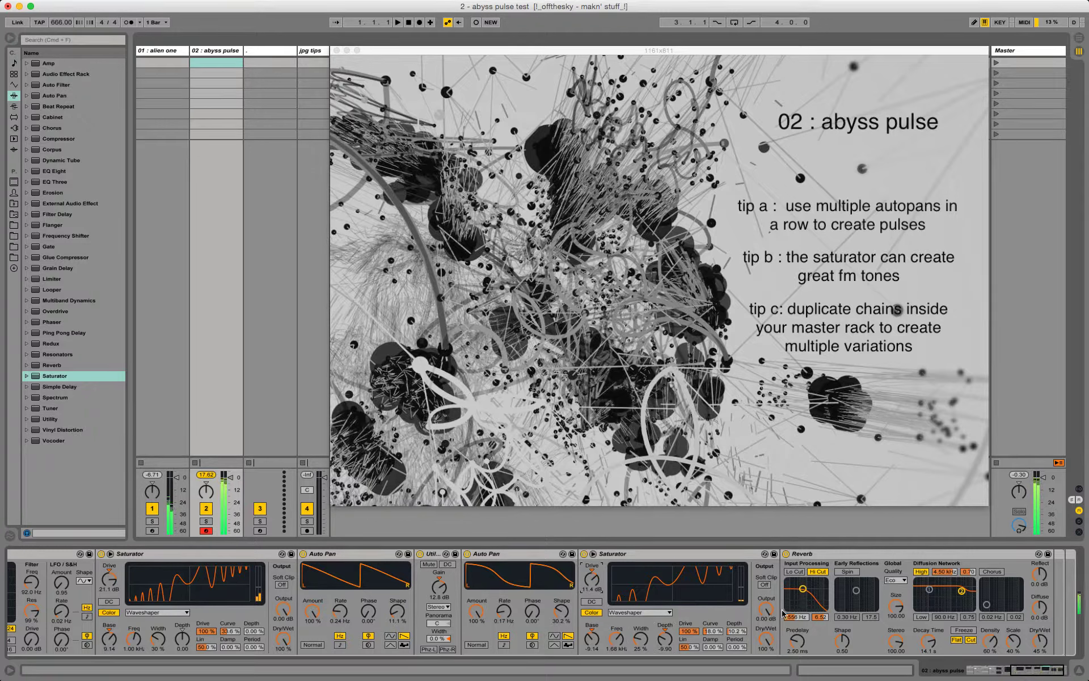
Step: Lower the Reverb's dry/wet to 21% and the second Saturator's output to about -7.1 dB
drag(1040, 640, 1040, 657)
click(776, 611)
drag(766, 610, 766, 630)
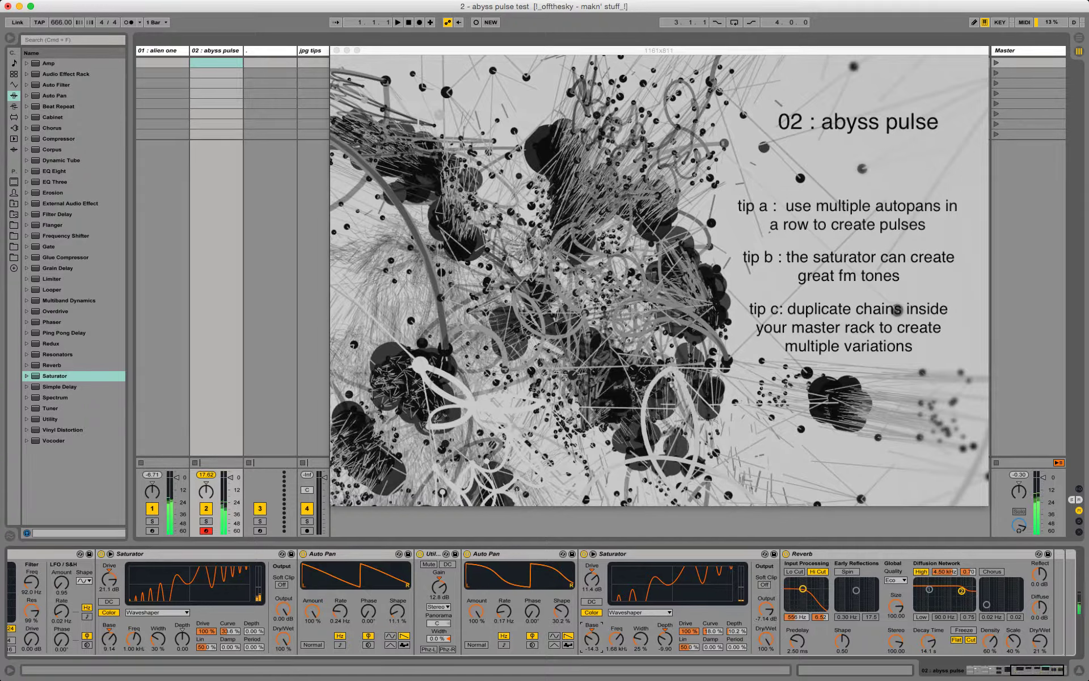
Step: Set the second Saturator's input drive to 14.6 dB and its waveshaper drive to 90.6%, curve to 43.8% and depth to 54.7%
click(591, 589)
drag(691, 631, 691, 638)
drag(711, 631, 688, 628)
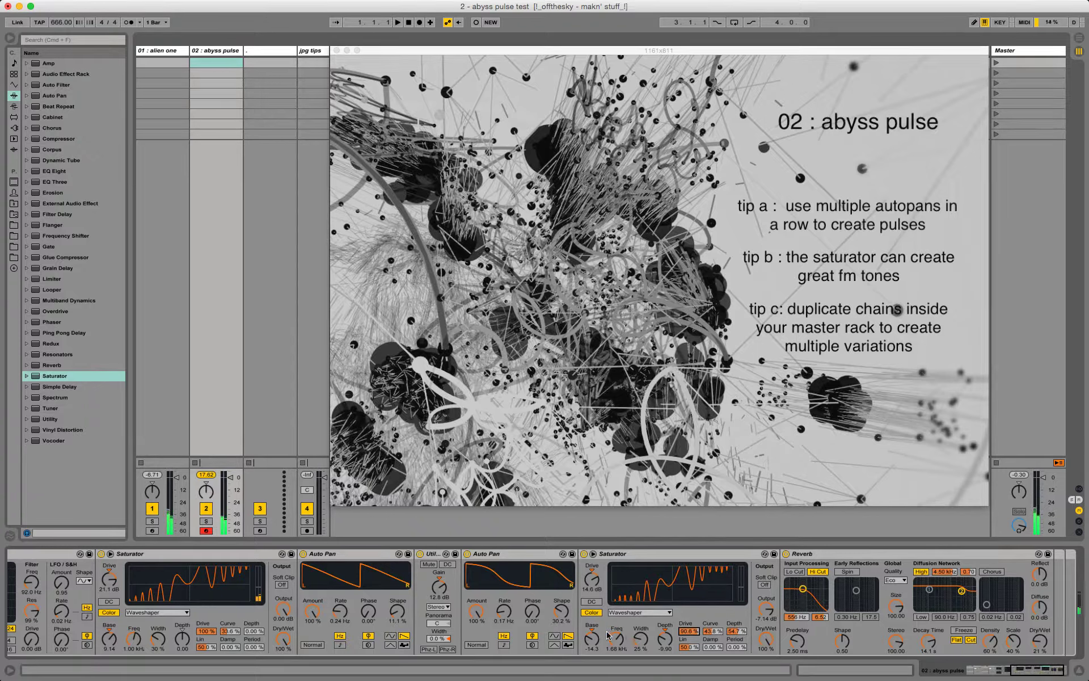
Step: Set the second Saturator's output to -14.0 dB, color frequency to 208 Hz, width to 37%, Lin to 58.6% and Damp to 46.9%
drag(589, 635, 589, 637)
drag(766, 608, 766, 615)
drag(641, 639, 689, 642)
click(713, 647)
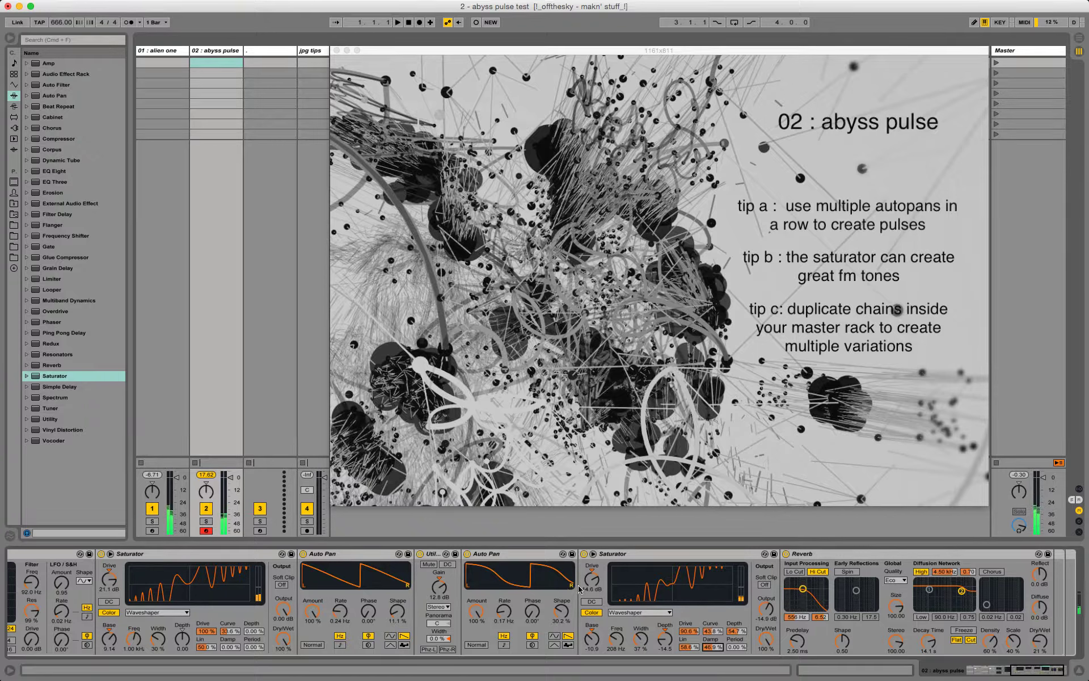
Step: Raise the second Saturator's drive to 25.1 dB and set its output to -13.7 dB
drag(589, 583, 588, 588)
drag(761, 603, 761, 602)
drag(593, 580, 593, 581)
Step: Set the Utility gain to 18.3 dB and the first Saturator's drive to 25.7 dB and base to 9.71
click(442, 592)
drag(113, 581, 113, 577)
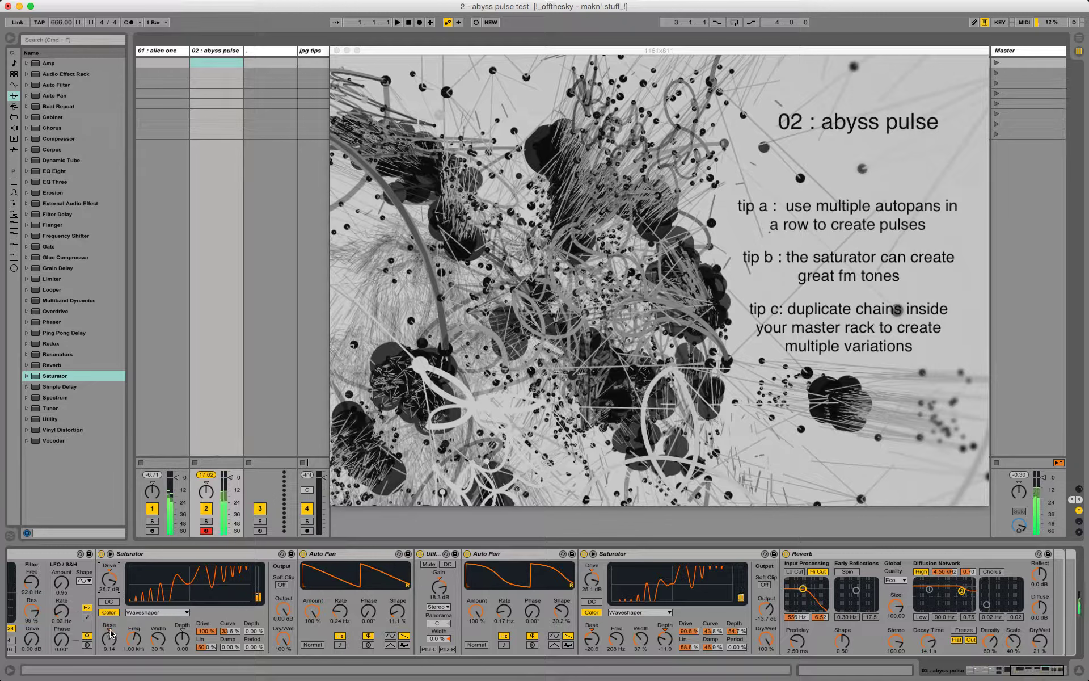
drag(110, 636, 110, 638)
Step: Lower the Auto Filter's frequency to 70.7 Hz and the abyss pulse rack's off+on macro to -4.549 dB
drag(1031, 670, 993, 670)
drag(649, 583, 650, 588)
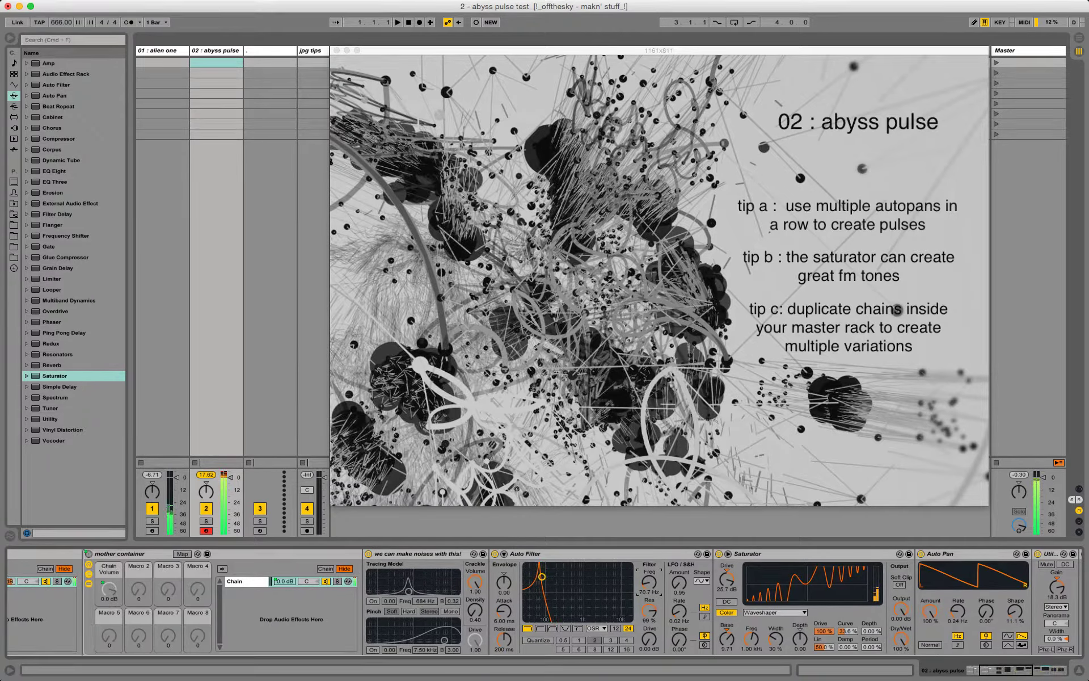
drag(986, 670, 968, 671)
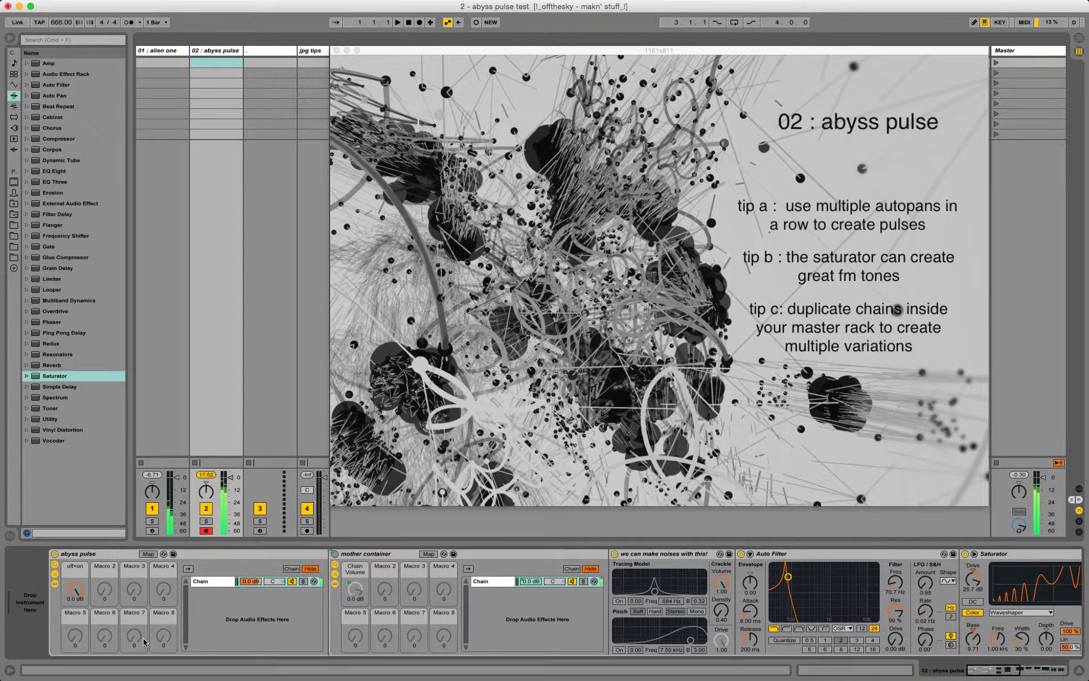
drag(75, 590, 75, 603)
Step: Duplicate the abyss pulse rack's chain and map the copied mother container's Chain Volume to the rack's Macro 2
right_click(196, 586)
click(216, 484)
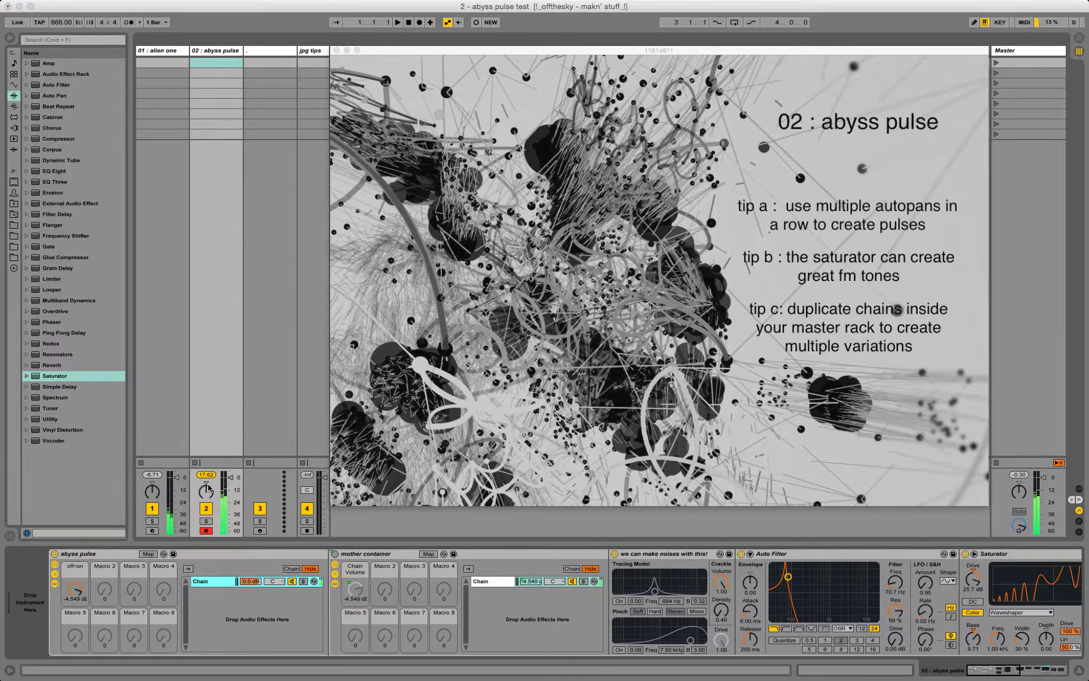
click(148, 554)
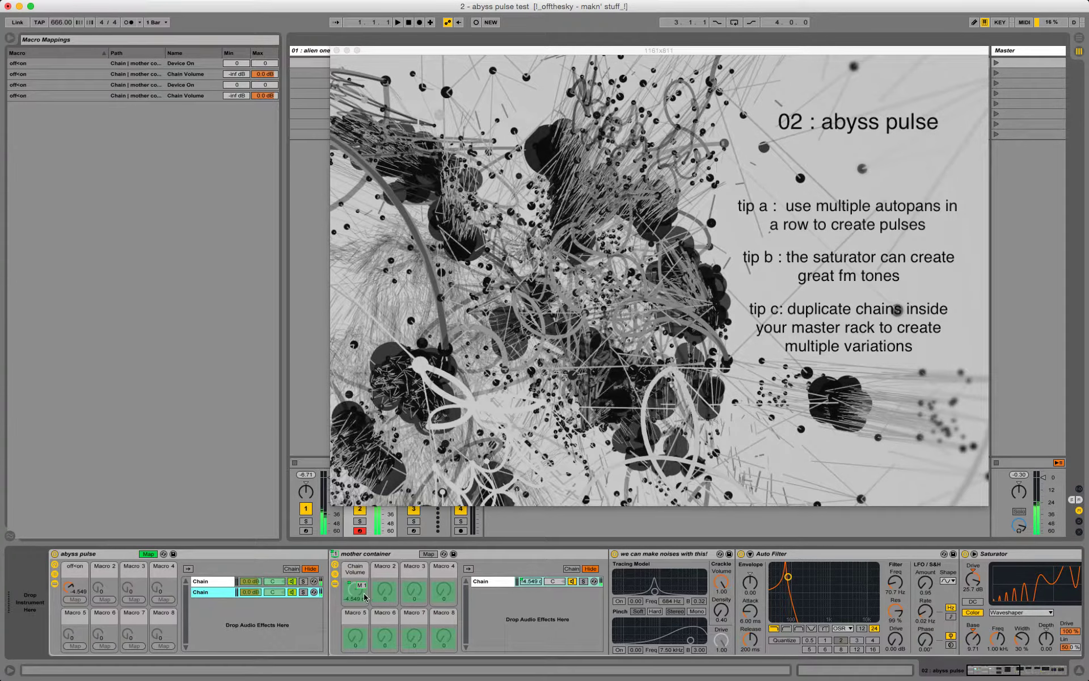
click(108, 599)
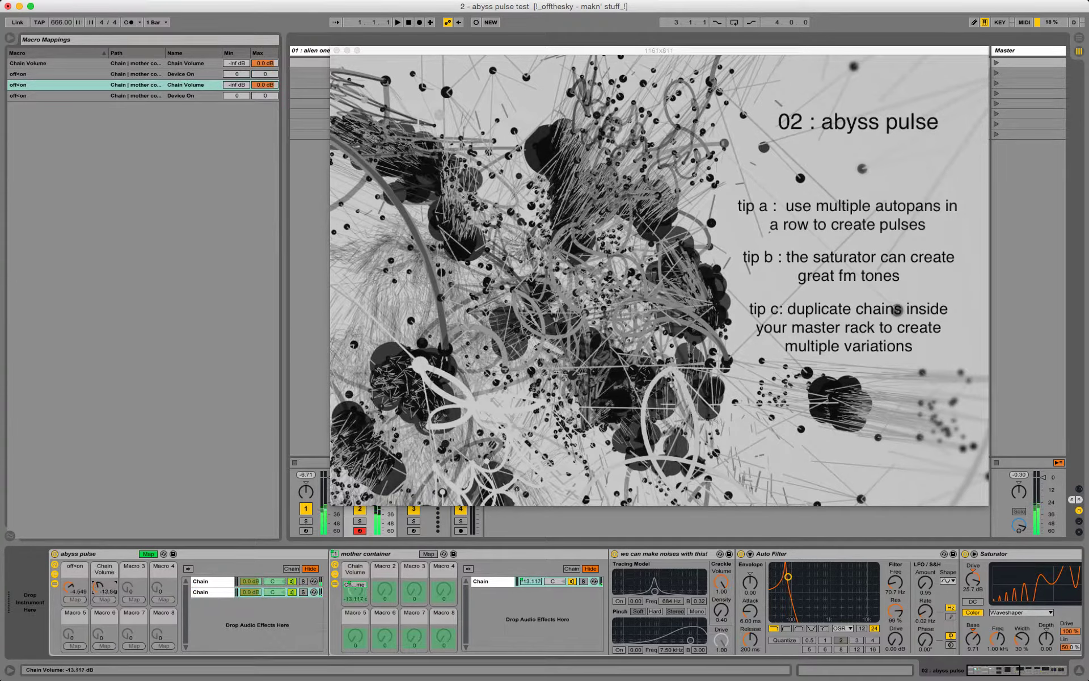
Step: Raise the copied chain's Auto Filter frequency to 3.88 kHz, set the second macro to -23.045 dB and finish macro mapping
drag(789, 578, 854, 592)
mouse_move(97, 588)
mouse_down()
mouse_move(97, 610)
mouse_move(104, 574)
mouse_up()
click(144, 556)
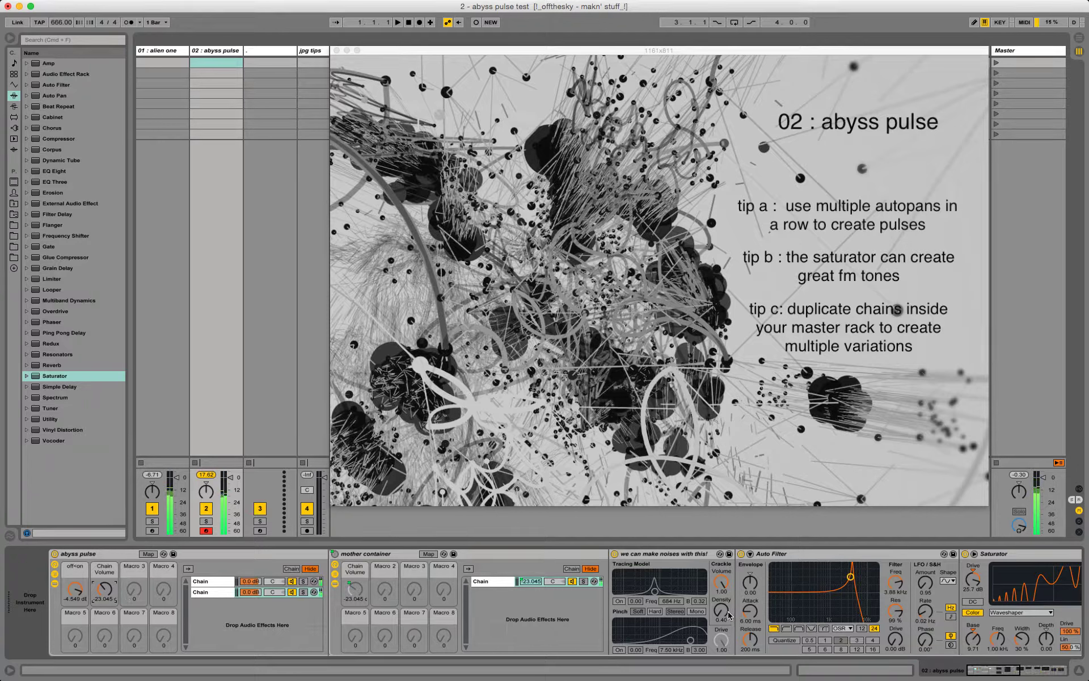
Step: Set the copied chain's crackle density to 0.01 and lower its Auto Filter frequency to about 278 Hz
text(.01)
key(Return)
drag(895, 583, 895, 624)
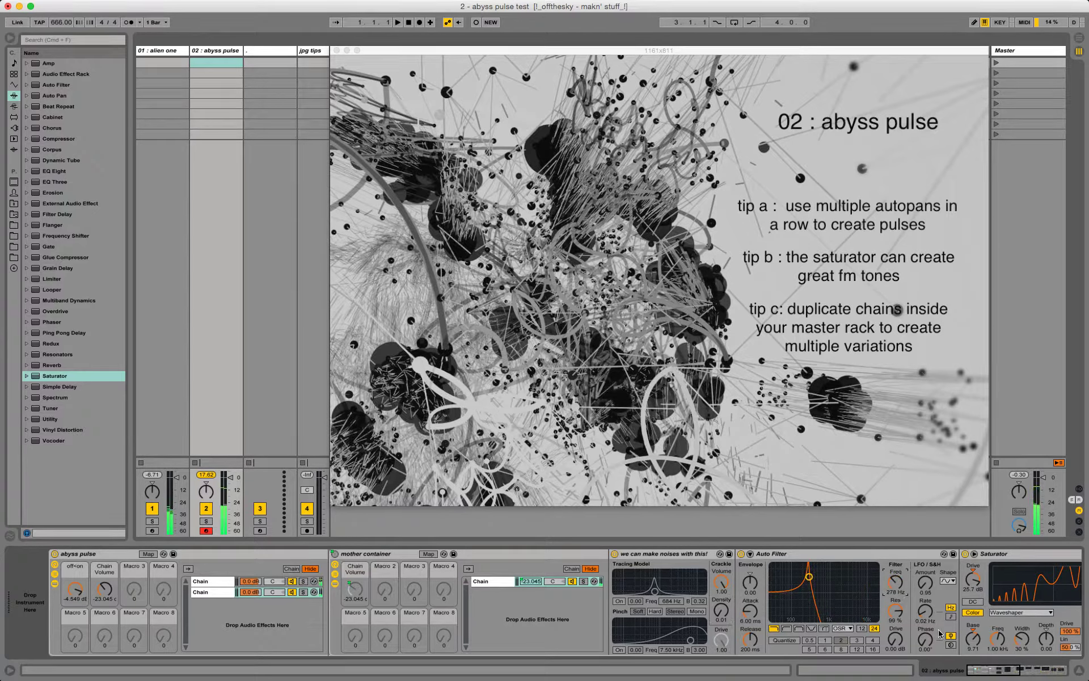
Step: Reshape the copied chain's Saturator waveshaper with curve 46.9 %, depth 42.2 % and damp 2.34 %, and set its color depth to -8.76
drag(992, 671, 1003, 672)
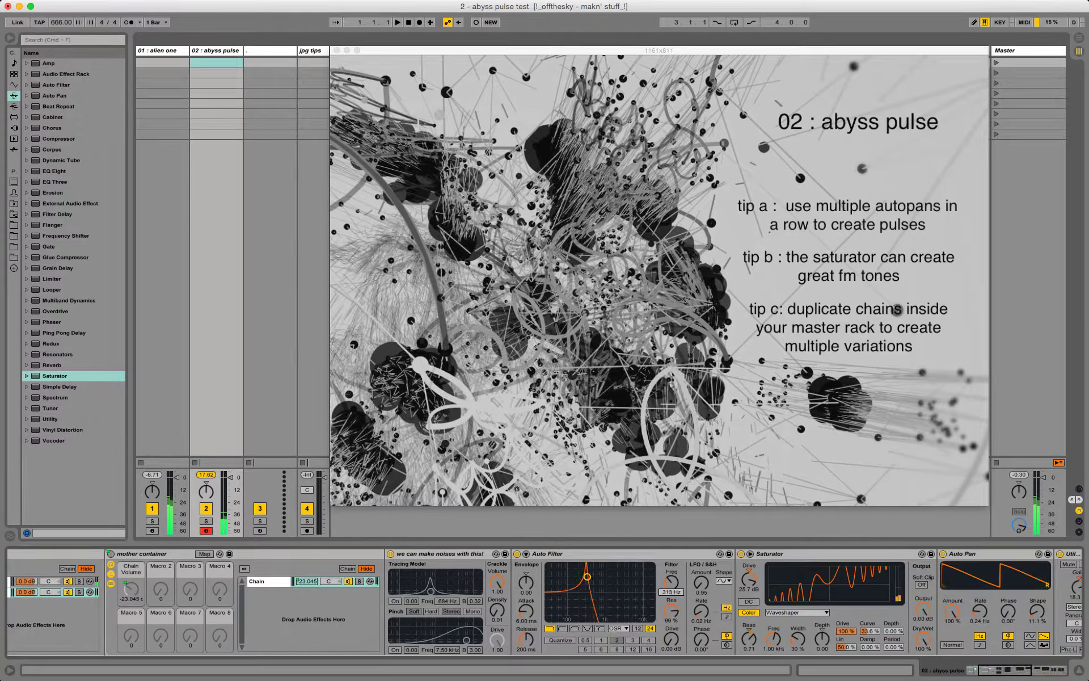
drag(873, 631, 900, 611)
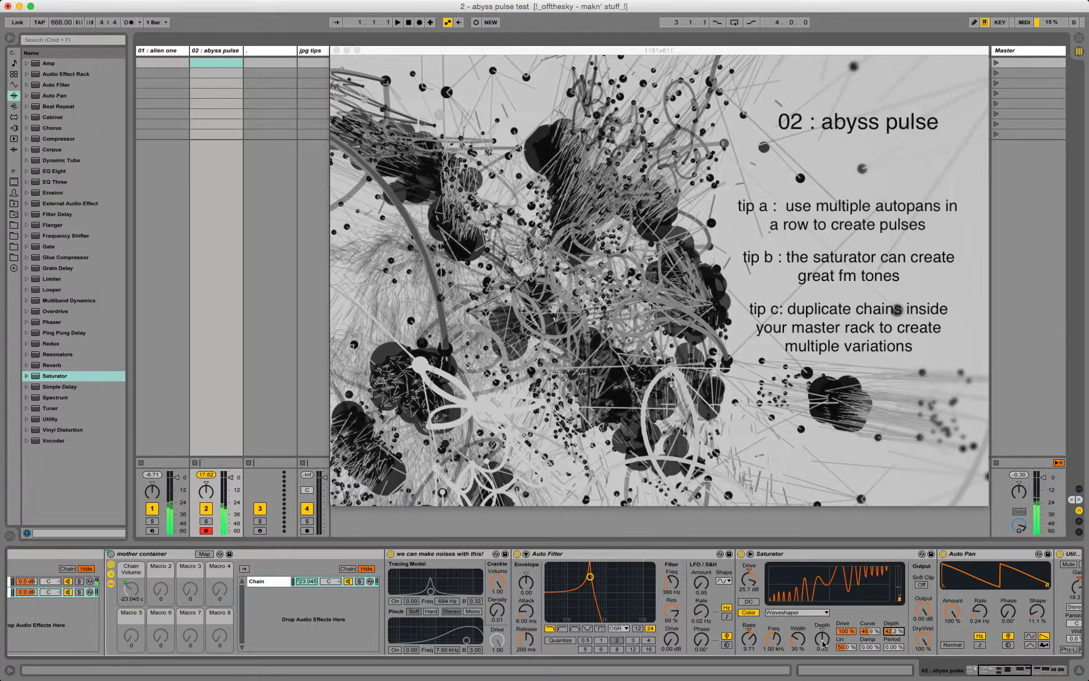
drag(824, 644, 867, 648)
Step: Set the copied chain's Auto Filter to 214 Hz and its LFO to amount 1.19, rate 0.01 Hz and a random sample-and-hold shape
drag(672, 582, 701, 583)
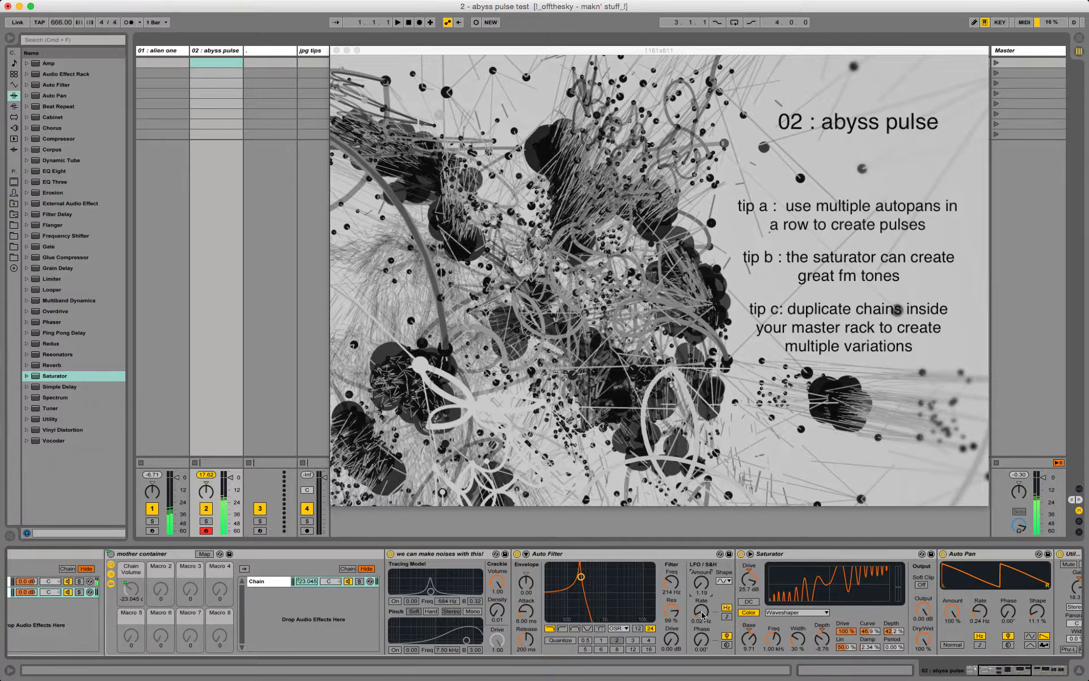
click(724, 581)
click(724, 644)
scroll(348, 638, left, 5)
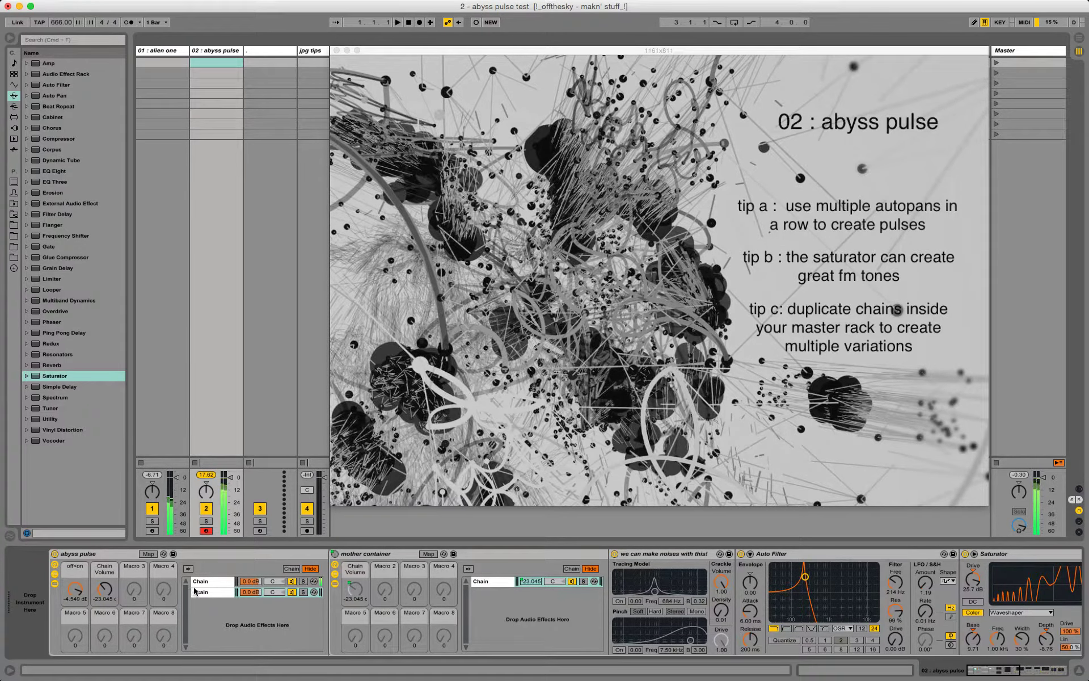
Step: Rename the abyss pulse rack's first two macros "pulse 1" and "pulse 2"
click(77, 576)
key(super+r)
text(pu)
click(106, 590)
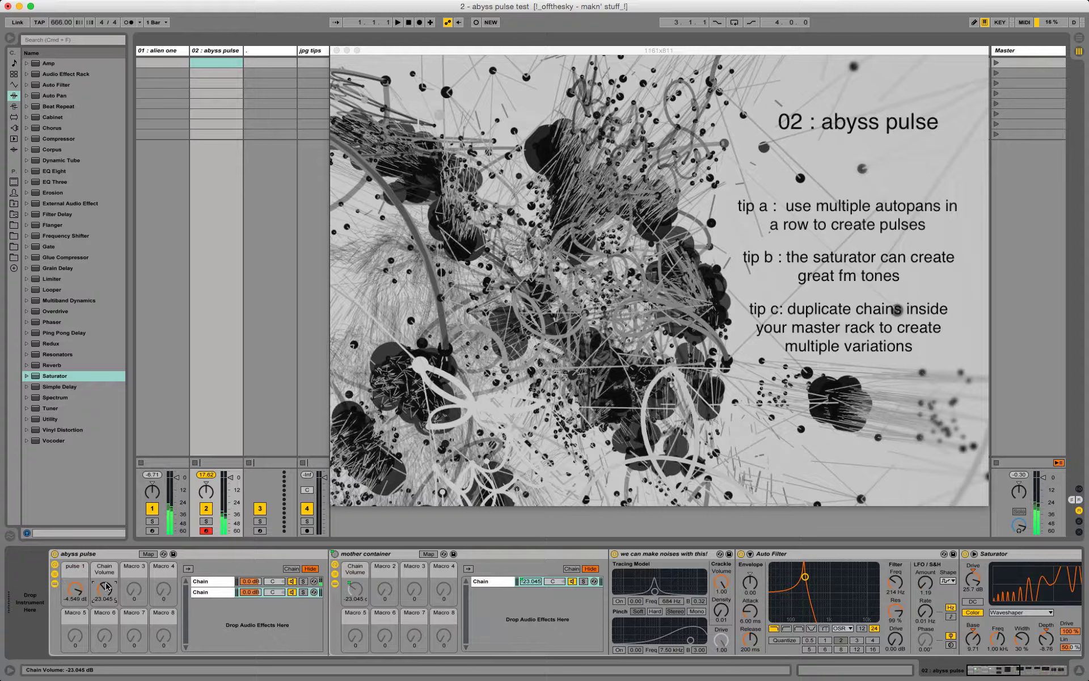
key(super+r)
text(pulse 2)
key(Return)
Step: Duplicate the abyss pulse rack's second chain and set the new copy's crackle density to 0.03
click(203, 593)
right_click(205, 597)
click(211, 496)
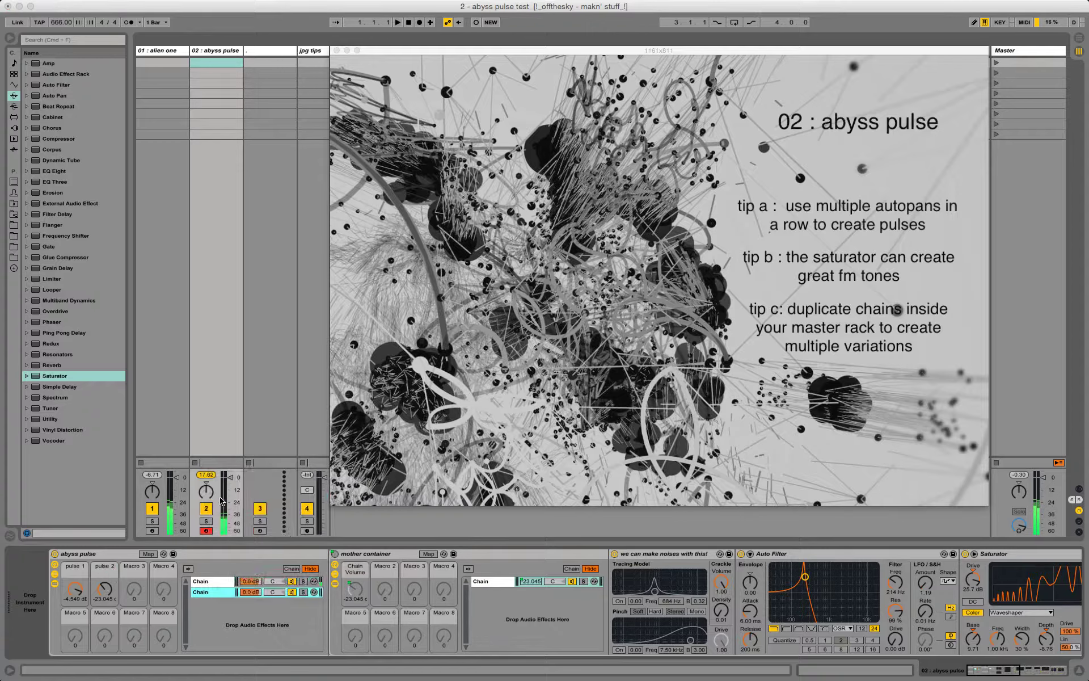
click(723, 613)
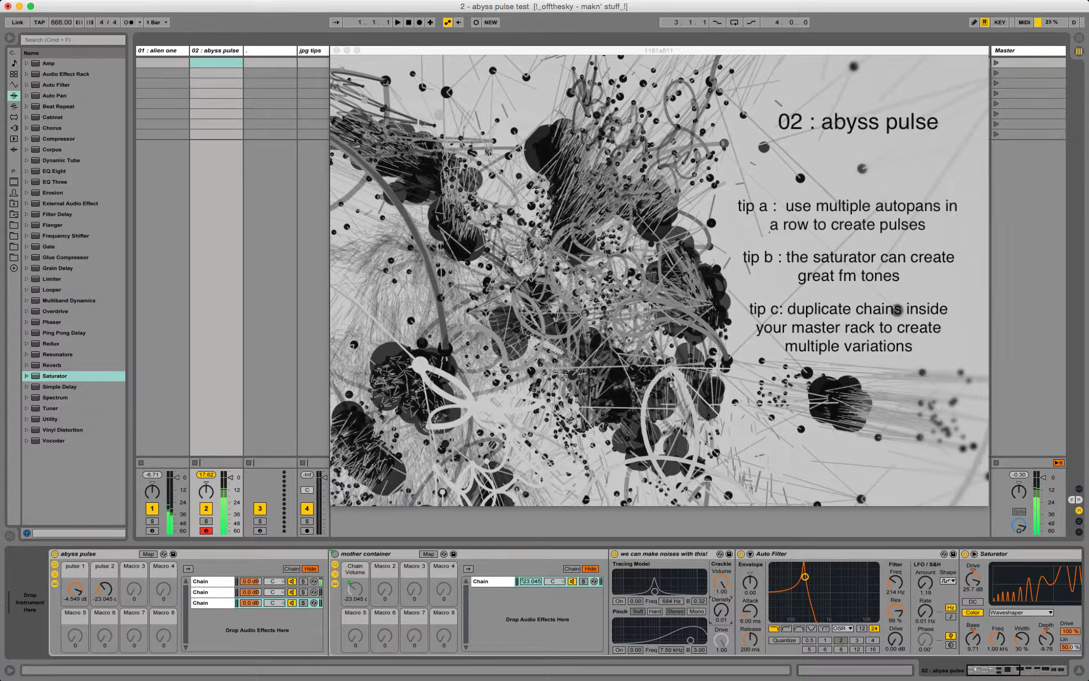
text(.03)
key(Return)
Step: Map the third chain's mother container Chain Volume to the abyss pulse rack's Macro 3 and set it to -24.102 dB
click(204, 604)
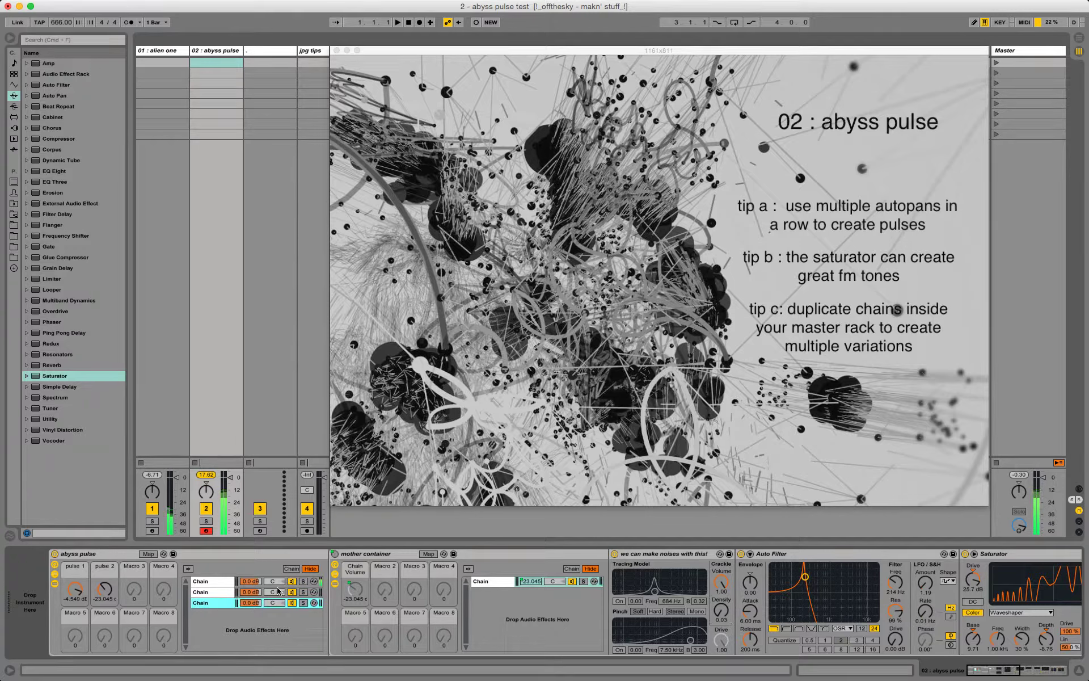
click(146, 555)
click(354, 591)
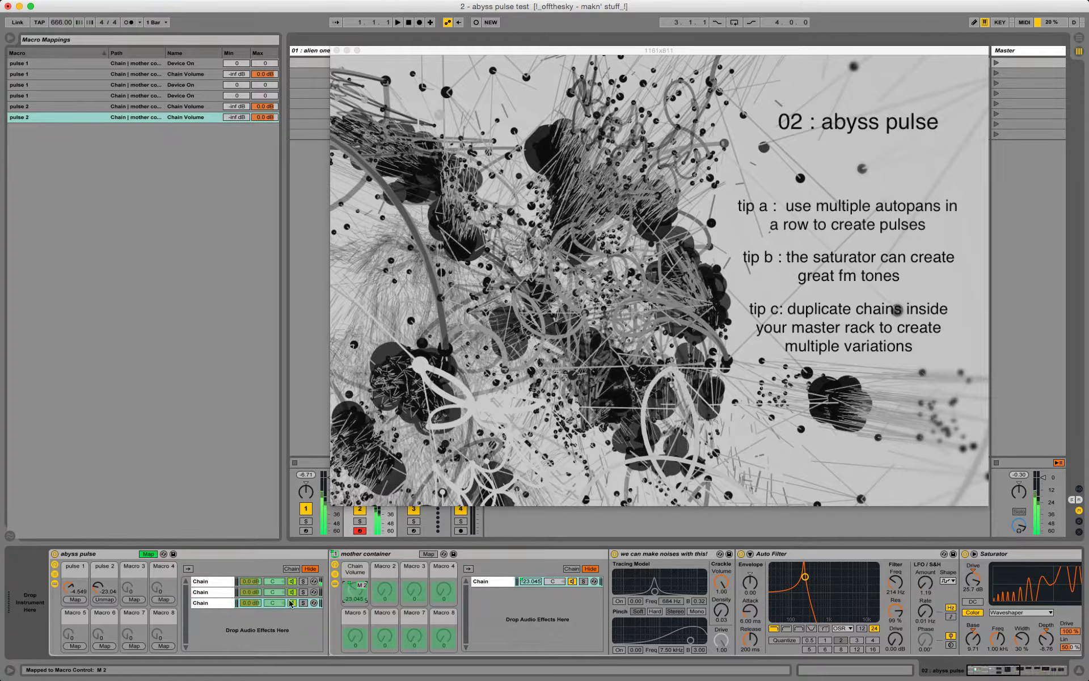
click(133, 601)
drag(132, 594, 132, 584)
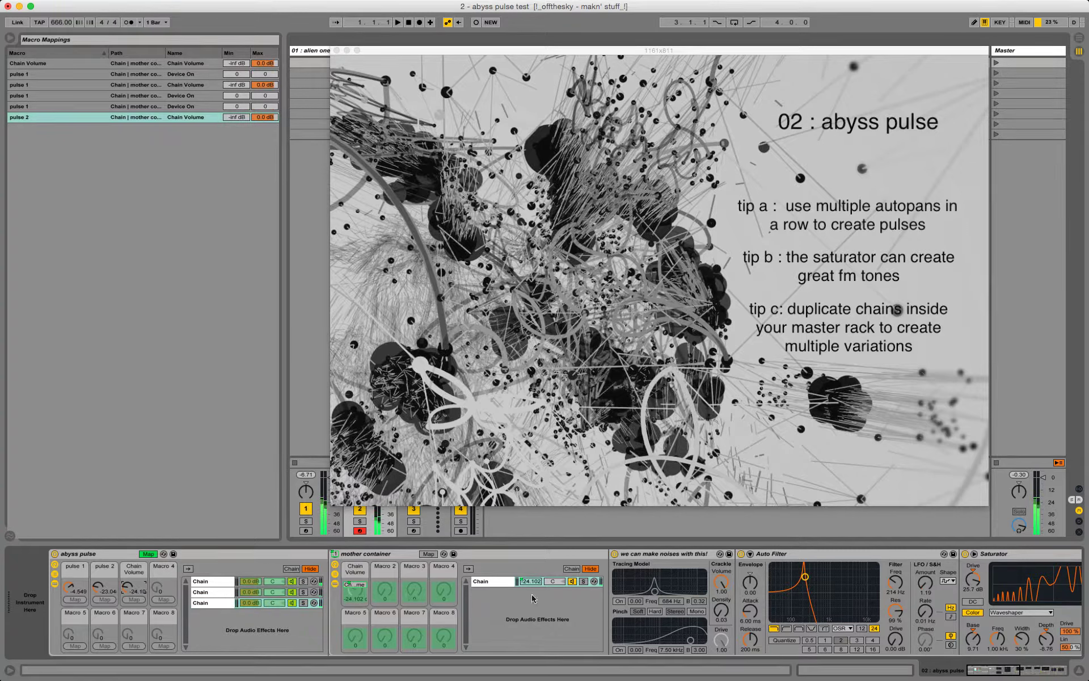
Step: Set the third chain's crackle density to 3.97 and its Auto Filter to high-pass at about 19 kHz, and finish macro mapping
drag(726, 613, 726, 619)
click(788, 629)
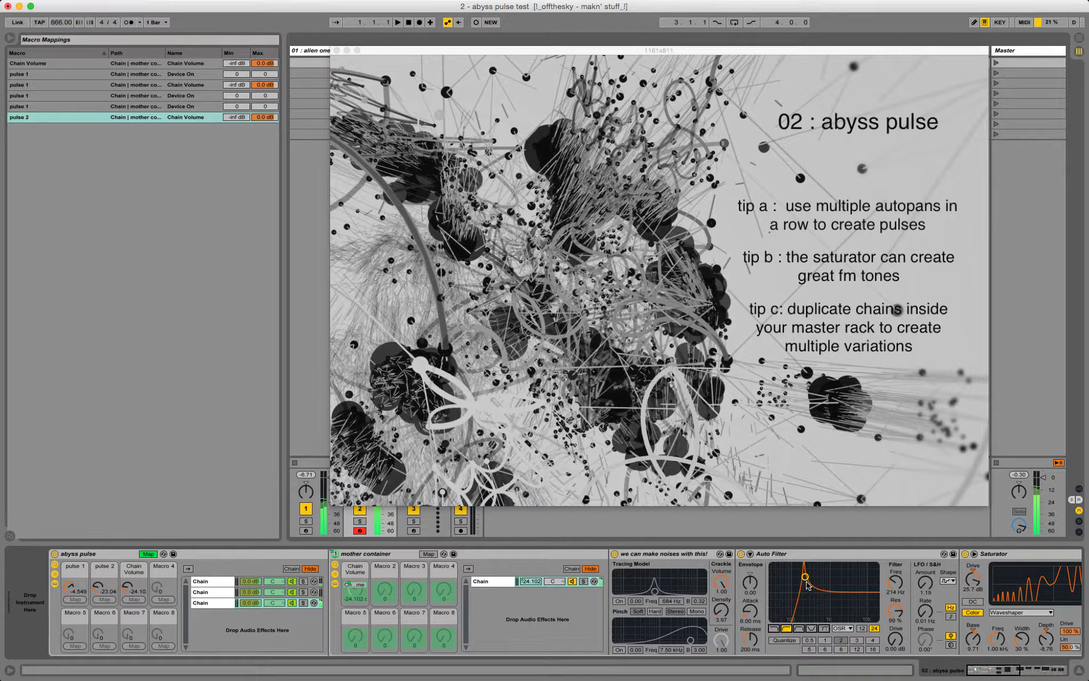
mouse_move(872, 603)
mouse_down()
mouse_move(875, 586)
mouse_move(875, 597)
mouse_up()
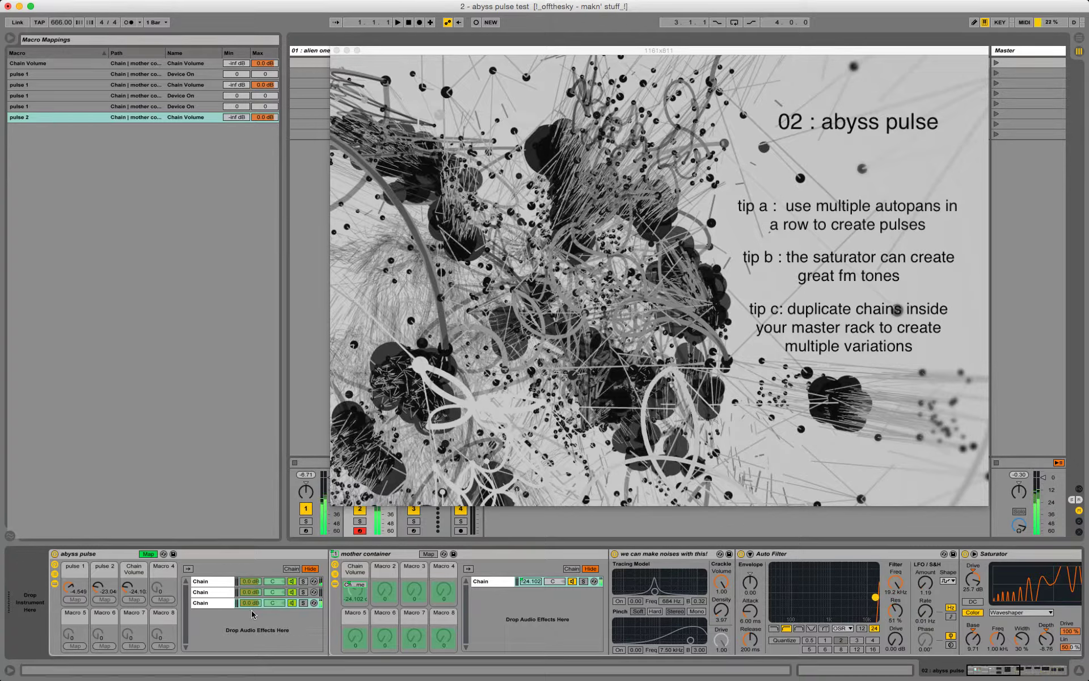
click(148, 554)
Step: Rename the abyss pulse rack's third macro "crackle texture" and set it to -29.736 dB
drag(136, 586, 136, 597)
key(super+r)
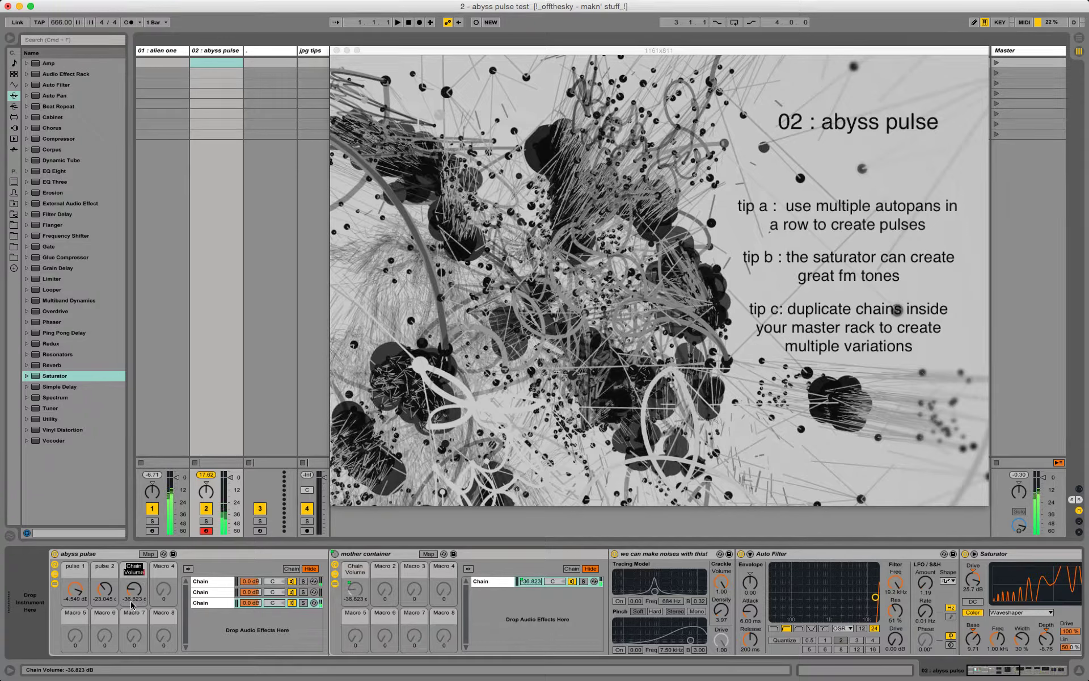
text(crackle texture)
drag(131, 602, 131, 594)
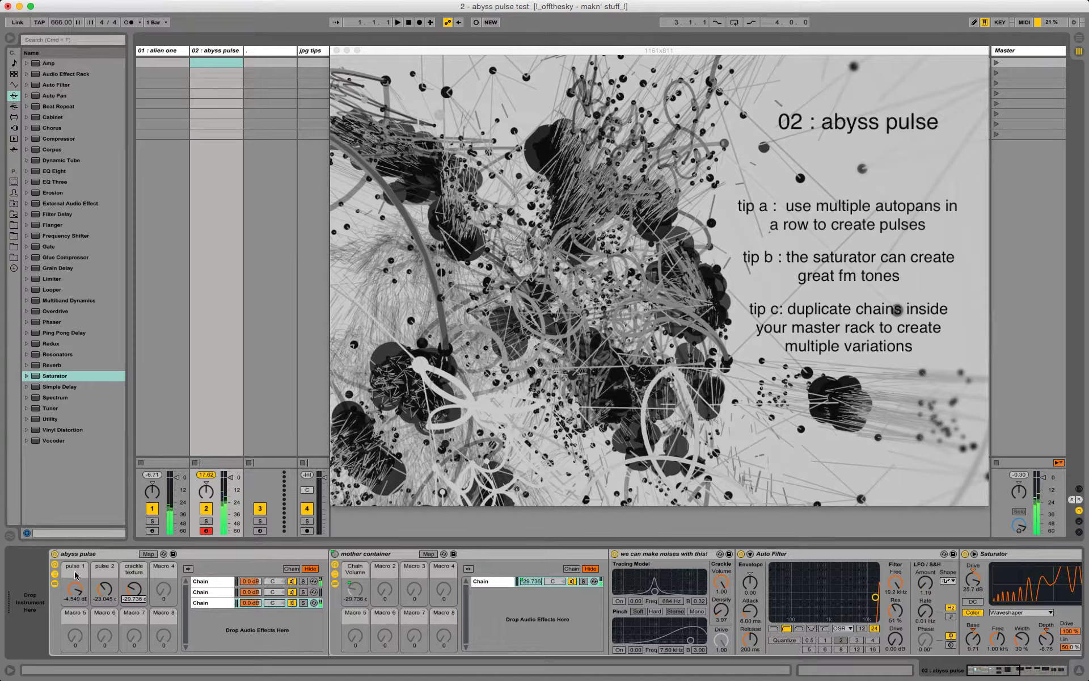
Step: Insert a Grain Delay before the first chain's Saturator, with pitch -24.0 and dry/wet 77 %, and activate it
click(194, 581)
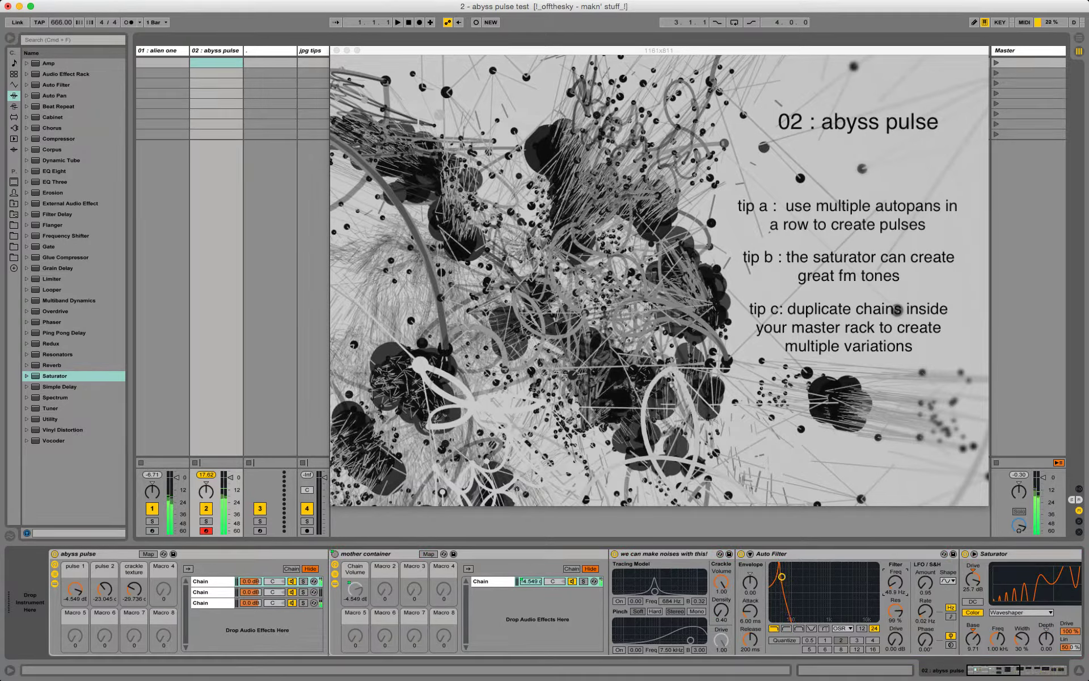
drag(975, 670, 1003, 671)
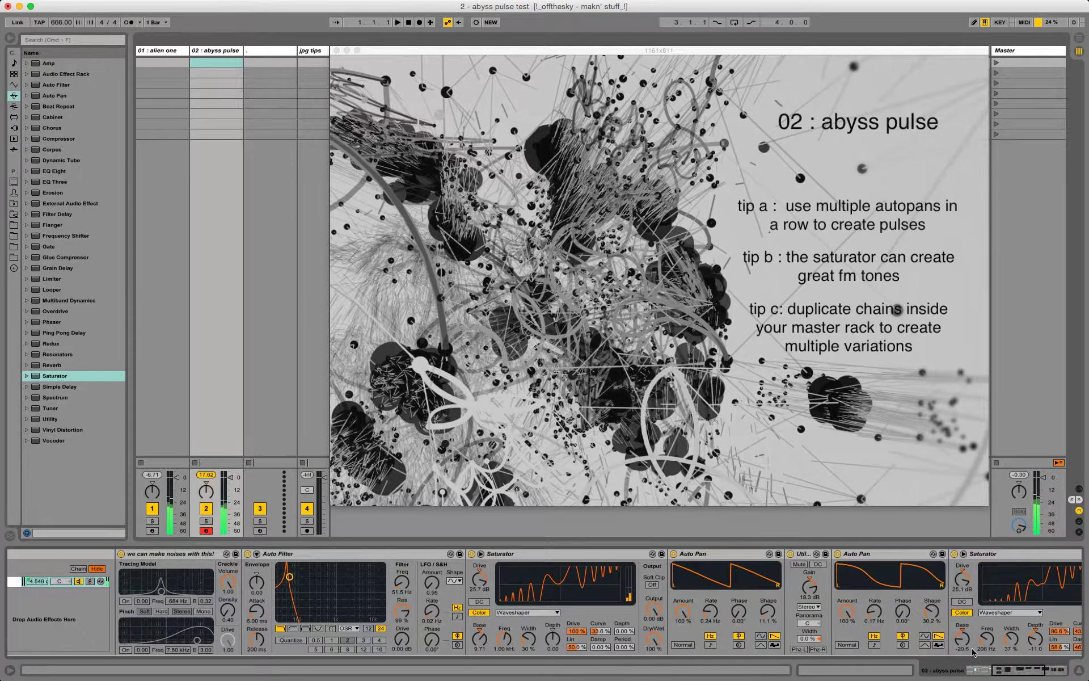
drag(67, 271, 525, 589)
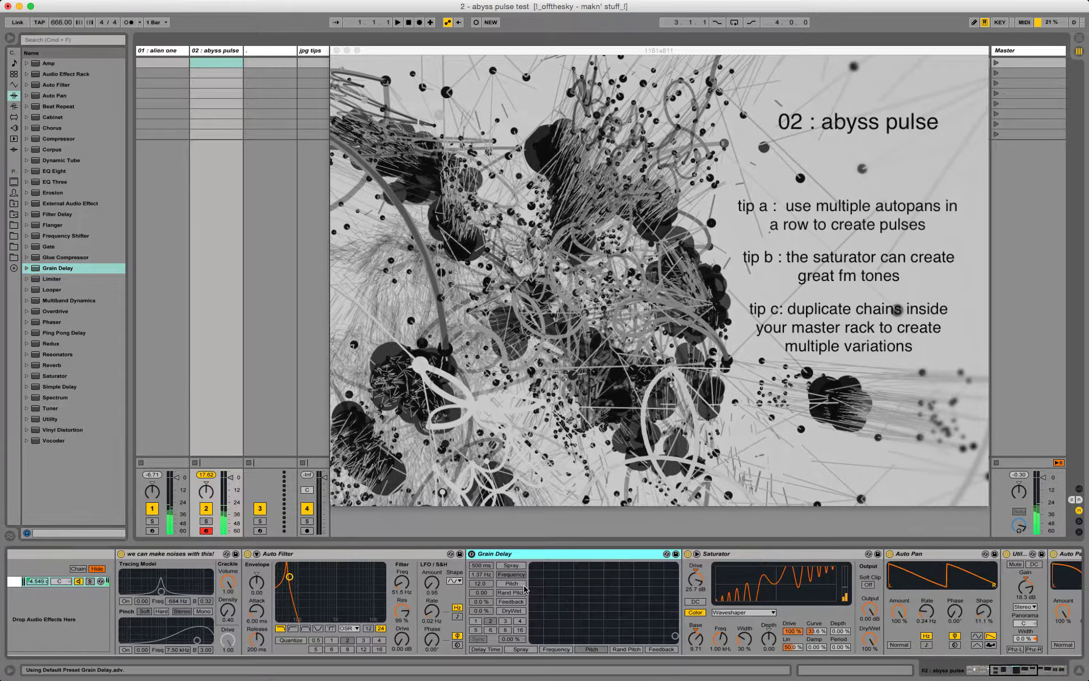
click(481, 584)
text(-24)
key(Return)
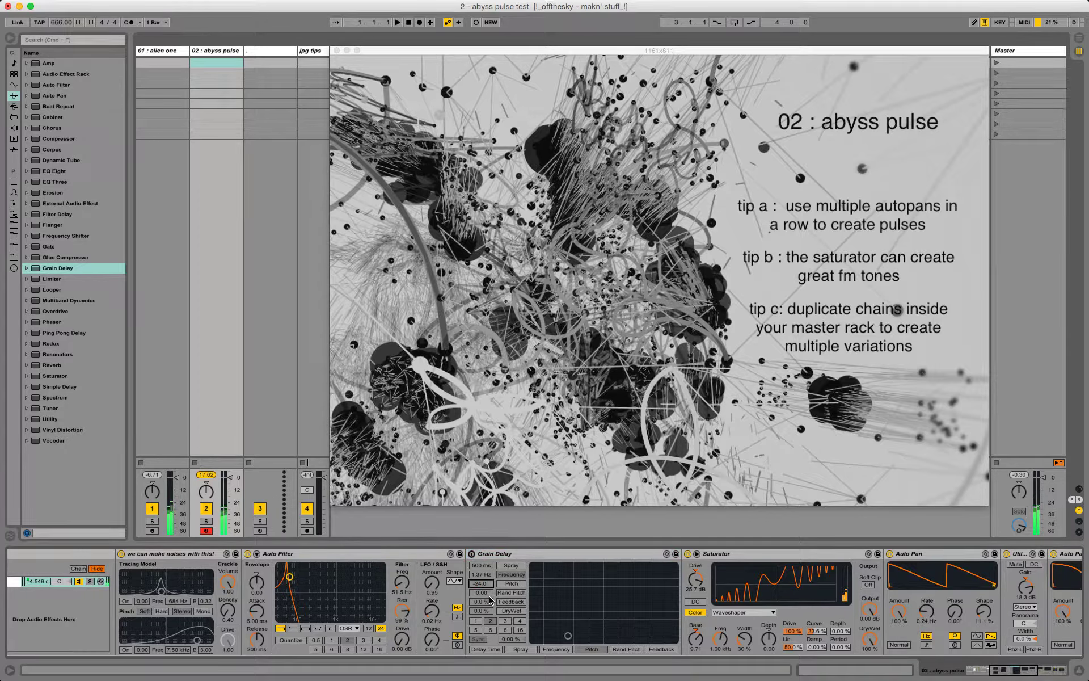
mouse_move(486, 611)
mouse_down()
mouse_move(485, 576)
mouse_move(489, 610)
mouse_up()
click(472, 553)
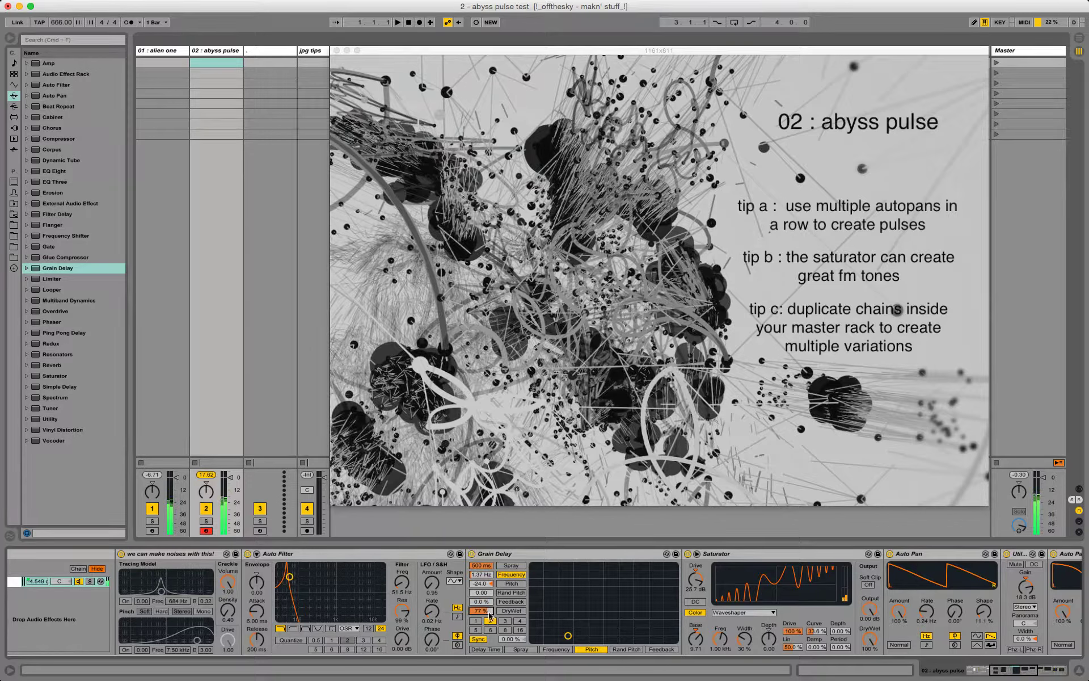
Step: Raise the shape of the first chain's first Auto Pan to 26.2 %
drag(1020, 672, 1033, 668)
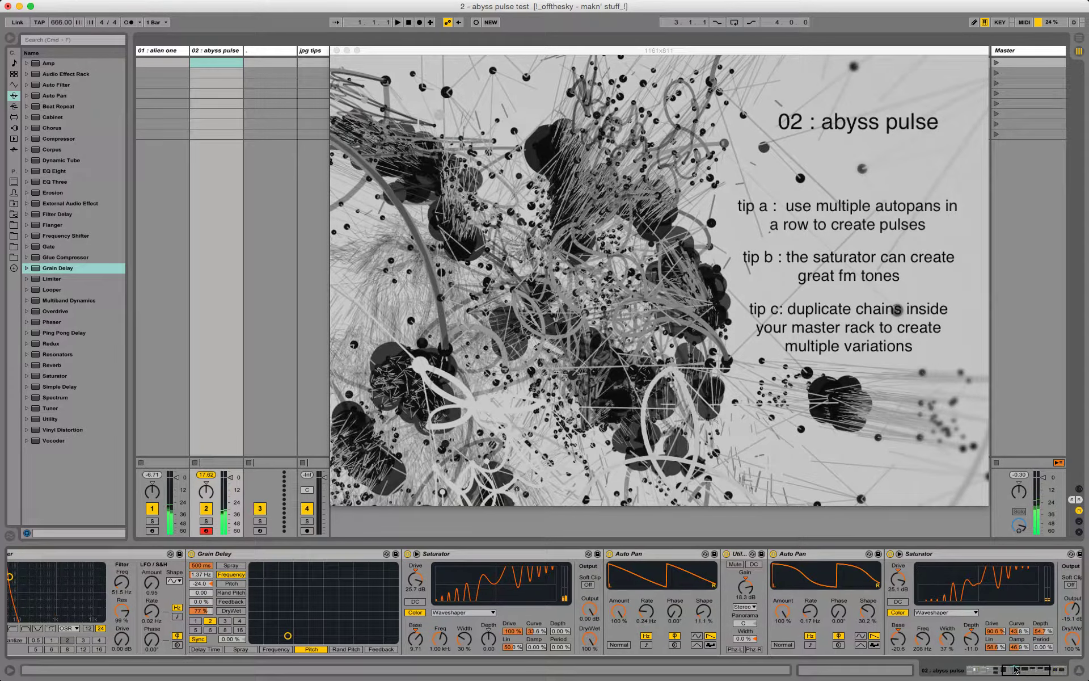
drag(701, 610, 700, 599)
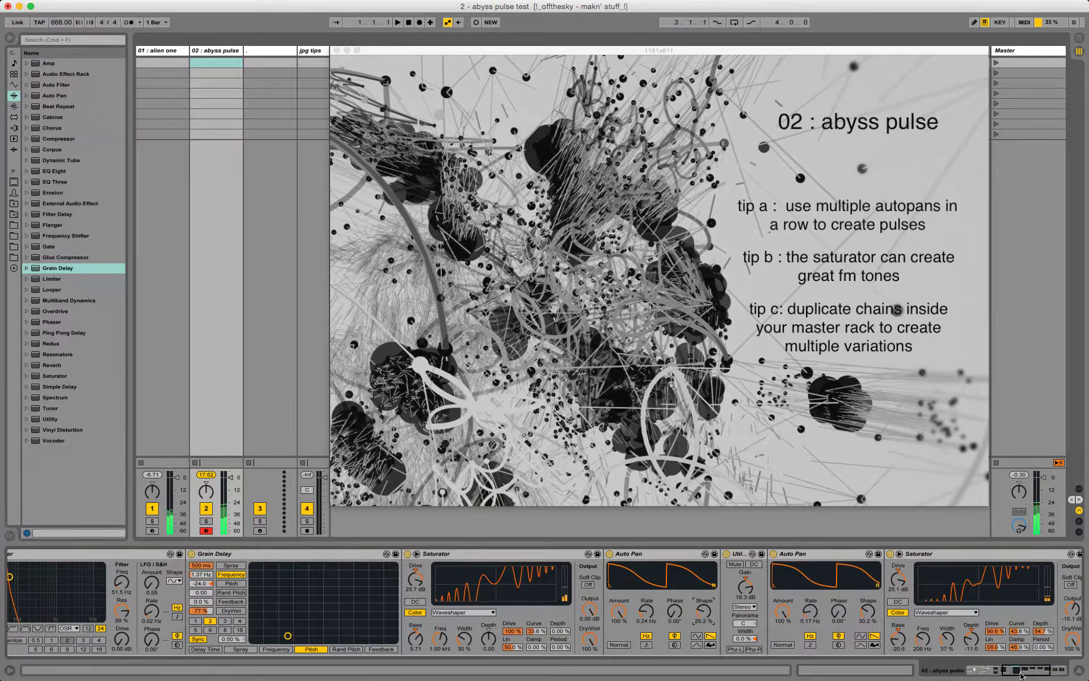
drag(1021, 676, 1000, 673)
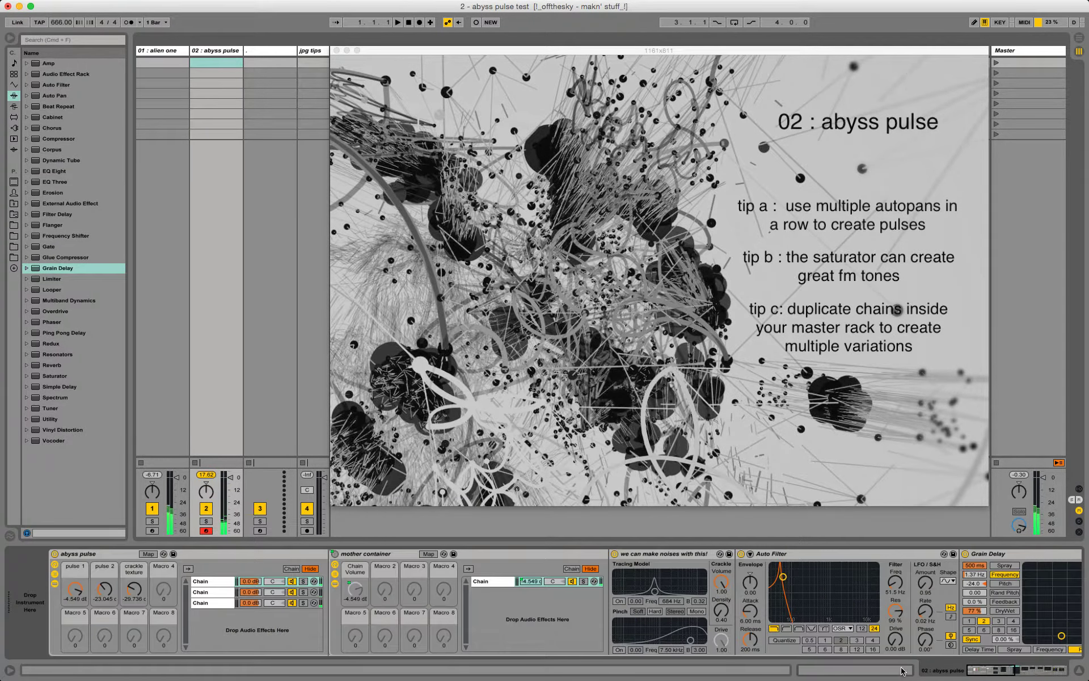
Step: Set the third chain's crackle density to 1.98 and its two Auto Pan rates to 0.15 Hz and 0.32 Hz
click(201, 605)
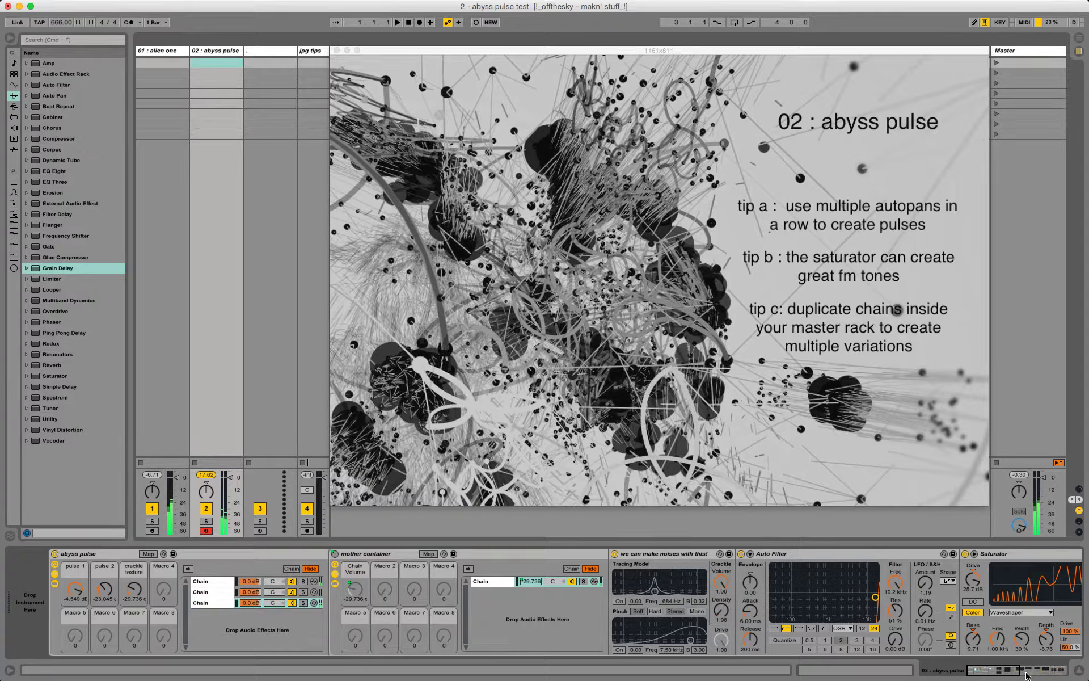
drag(1028, 675, 1054, 674)
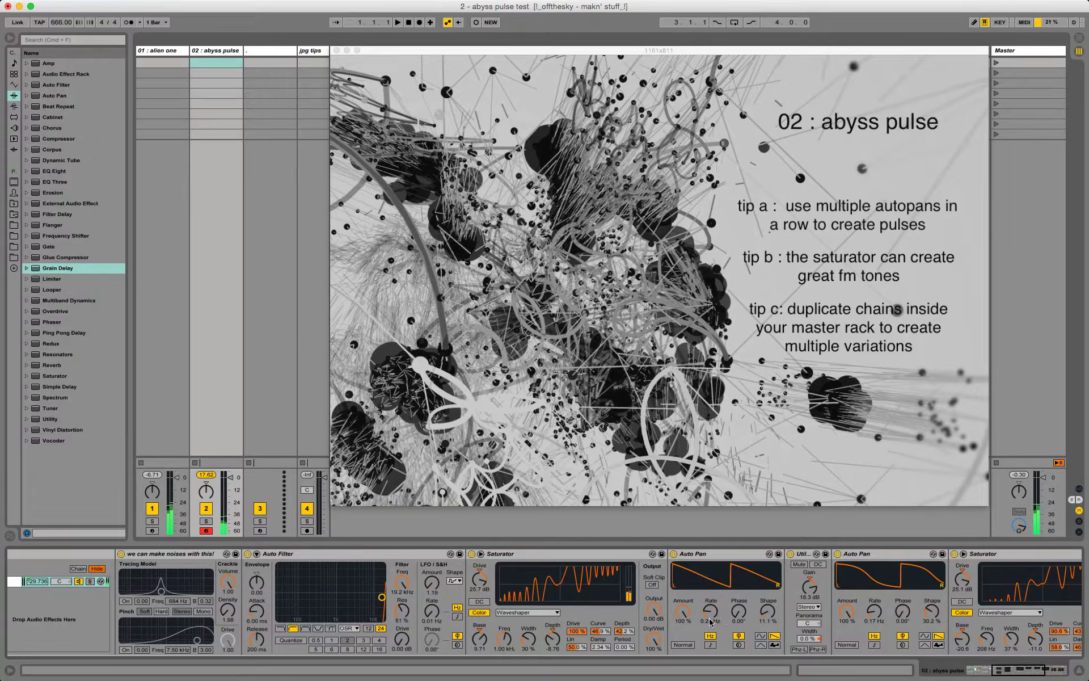
drag(711, 621, 710, 631)
drag(874, 613, 874, 599)
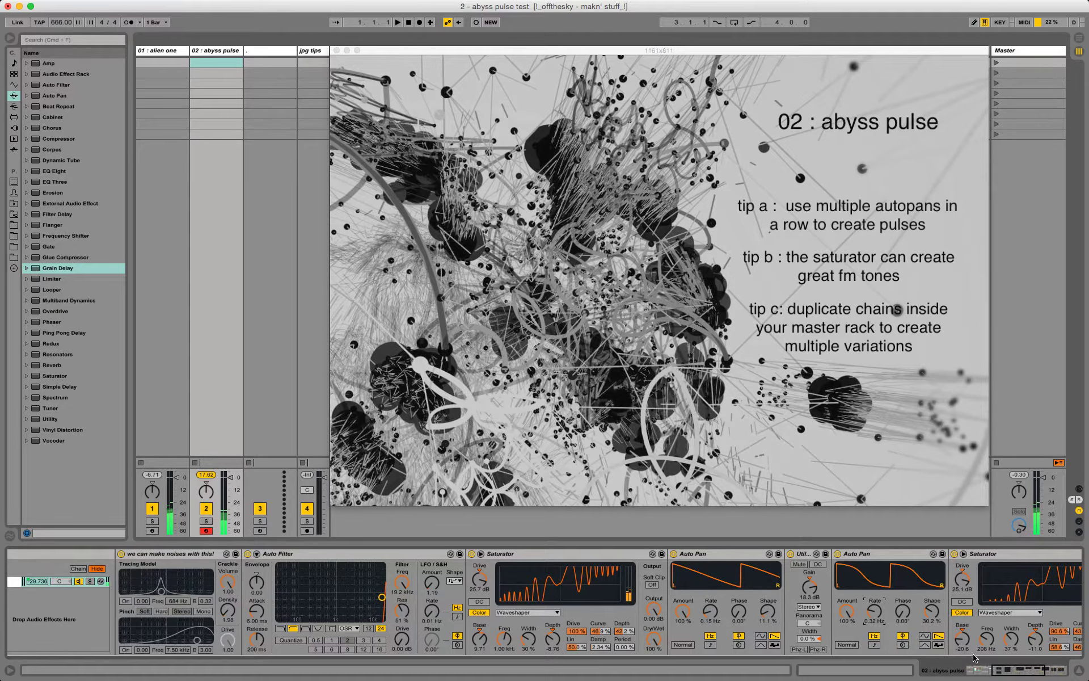
mouse_move(998, 673)
mouse_down()
mouse_move(974, 674)
mouse_move(1002, 674)
mouse_up()
Step: Lower the first chain's Grain Delay dry/wet to 46 % and set its Auto Filter frequency to 57.2 Hz
click(200, 582)
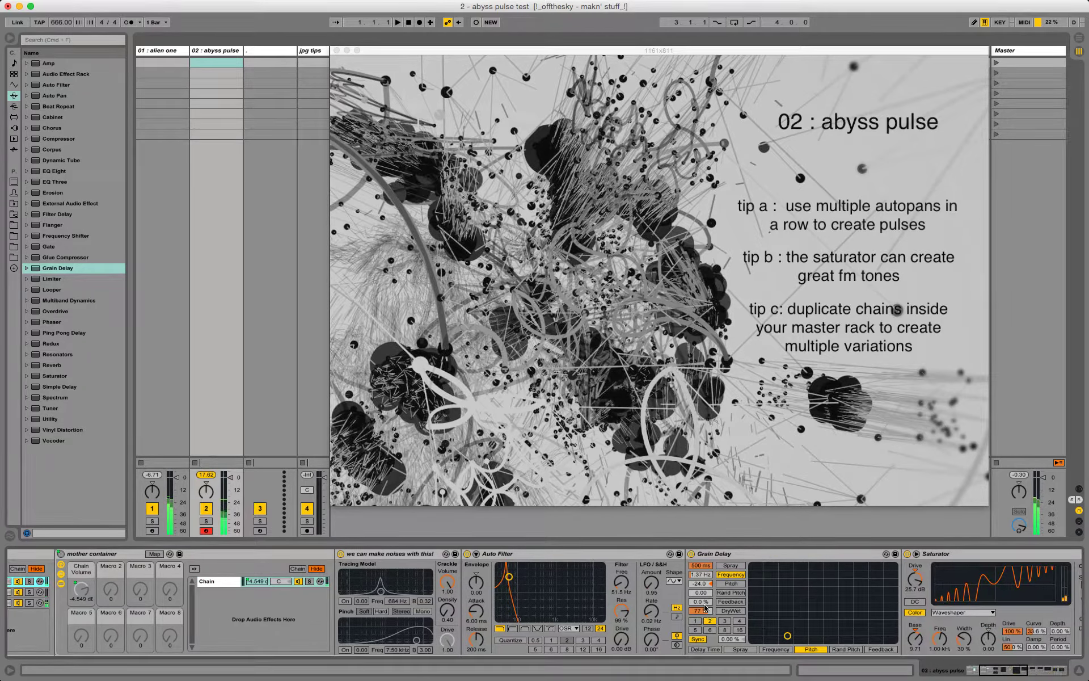
drag(701, 610, 701, 617)
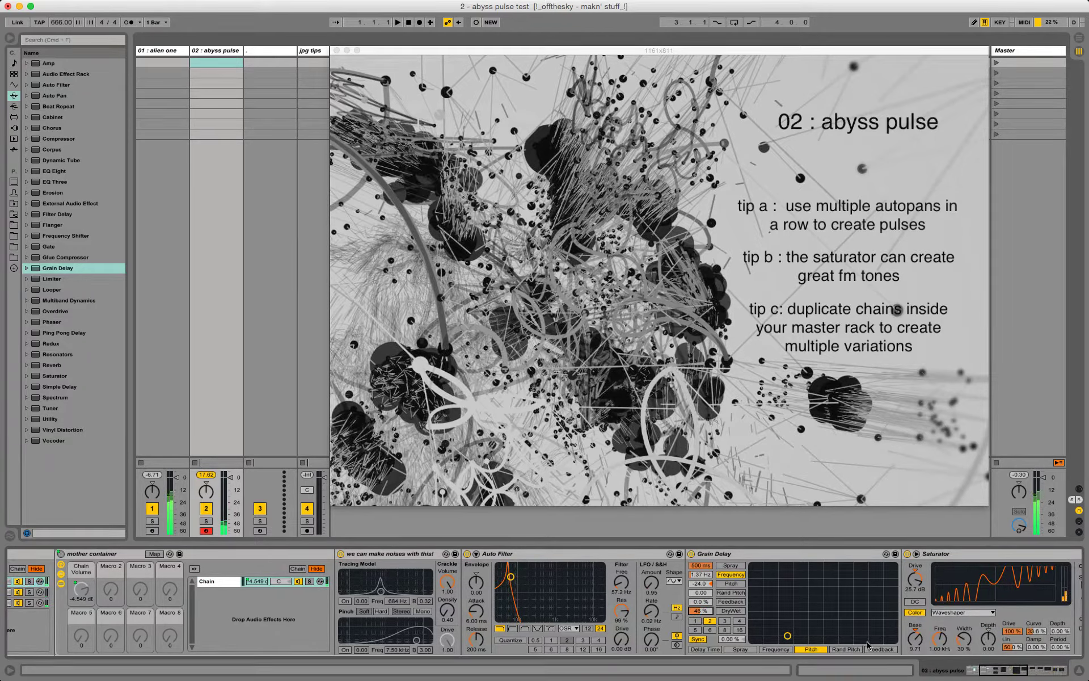
drag(1010, 676, 967, 670)
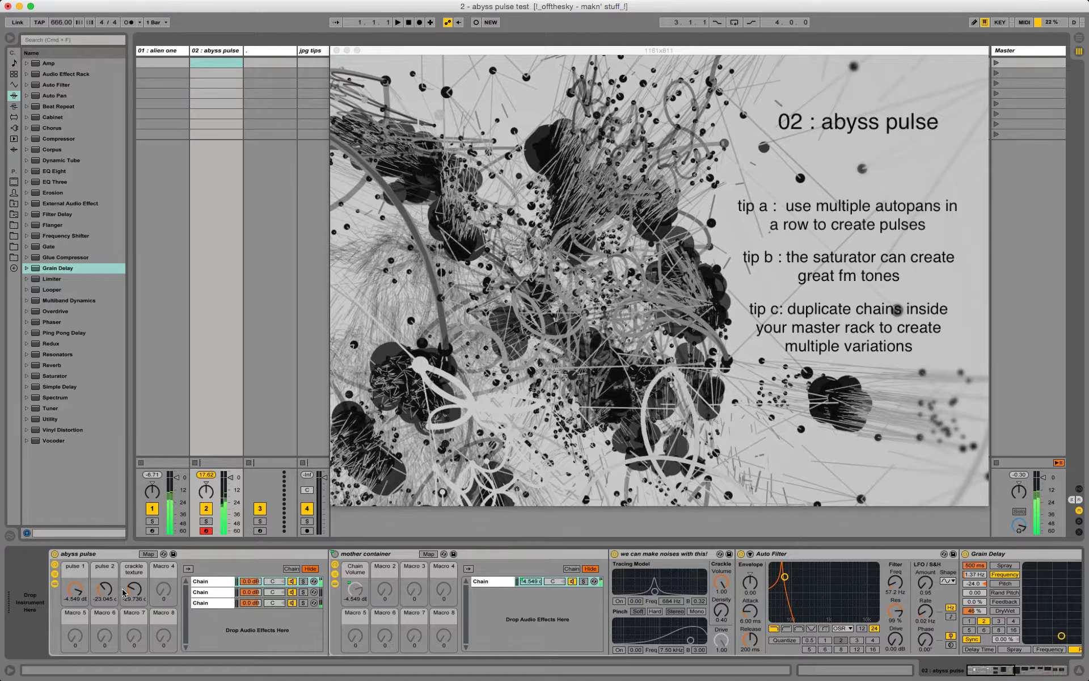
Step: Set the pulse 2 macro to -11.777 dB and crackle texture to about -43 dB, and raise the second chain's crackle density to 0.40
drag(135, 591, 105, 579)
click(205, 592)
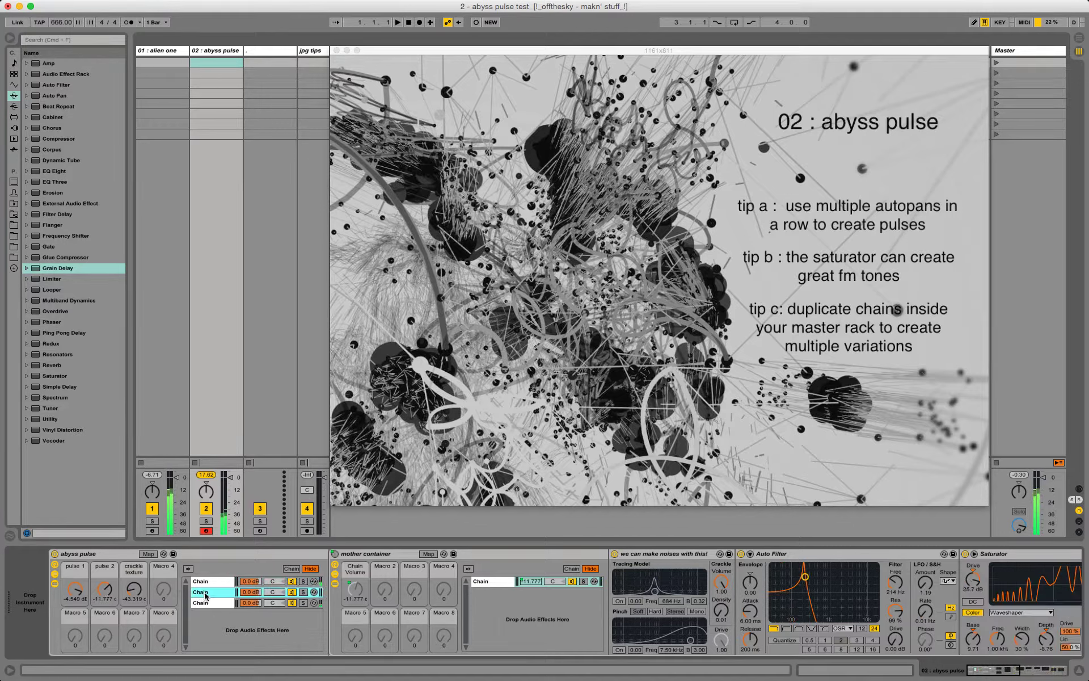
click(723, 608)
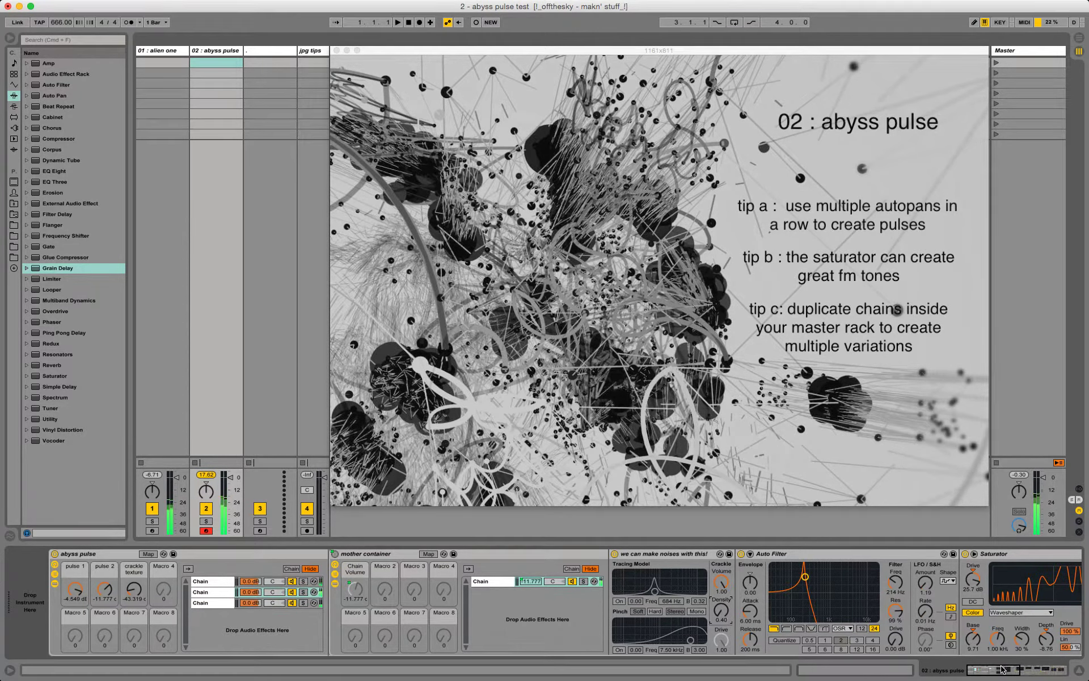
Step: Insert a Grain Delay after the second chain's first Auto Pan, activate it and set its pitch to -24.0
drag(1002, 669, 1029, 670)
drag(57, 268, 720, 590)
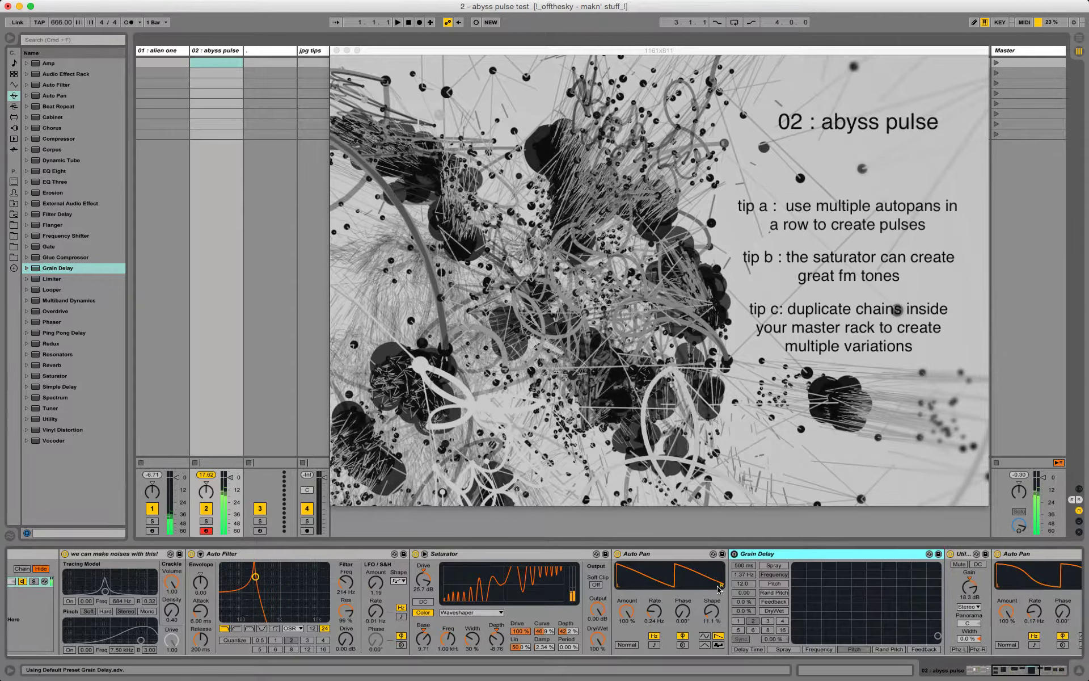
click(734, 554)
click(741, 584)
text(-24)
key(Return)
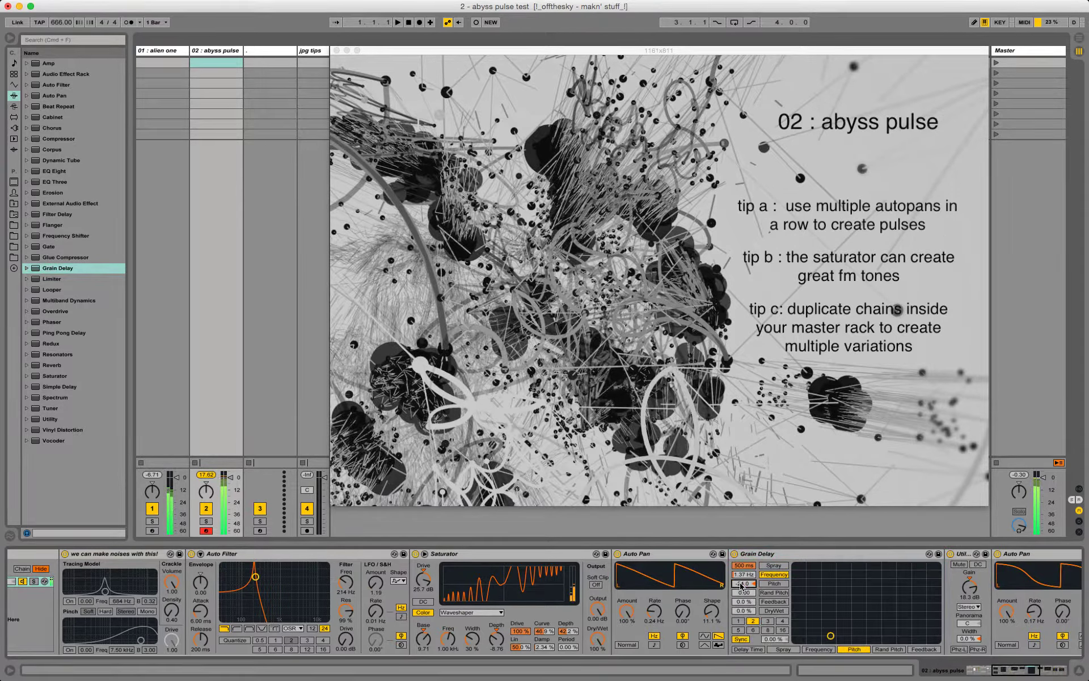
Step: Set the second chain's Grain Delay dry/wet to 96 % and lower its Utility gain to 13.3 dB
mouse_move(744, 610)
mouse_down()
mouse_move(744, 573)
mouse_move(744, 614)
mouse_up()
drag(996, 670, 1005, 670)
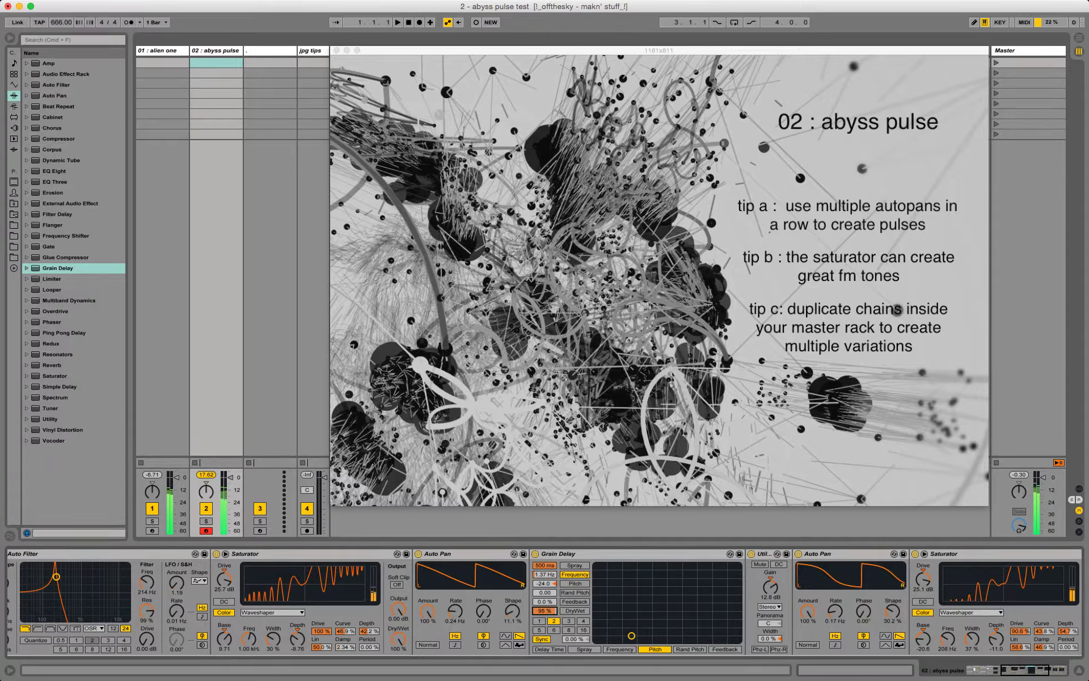
click(773, 589)
drag(545, 611, 545, 610)
drag(1034, 672, 1053, 674)
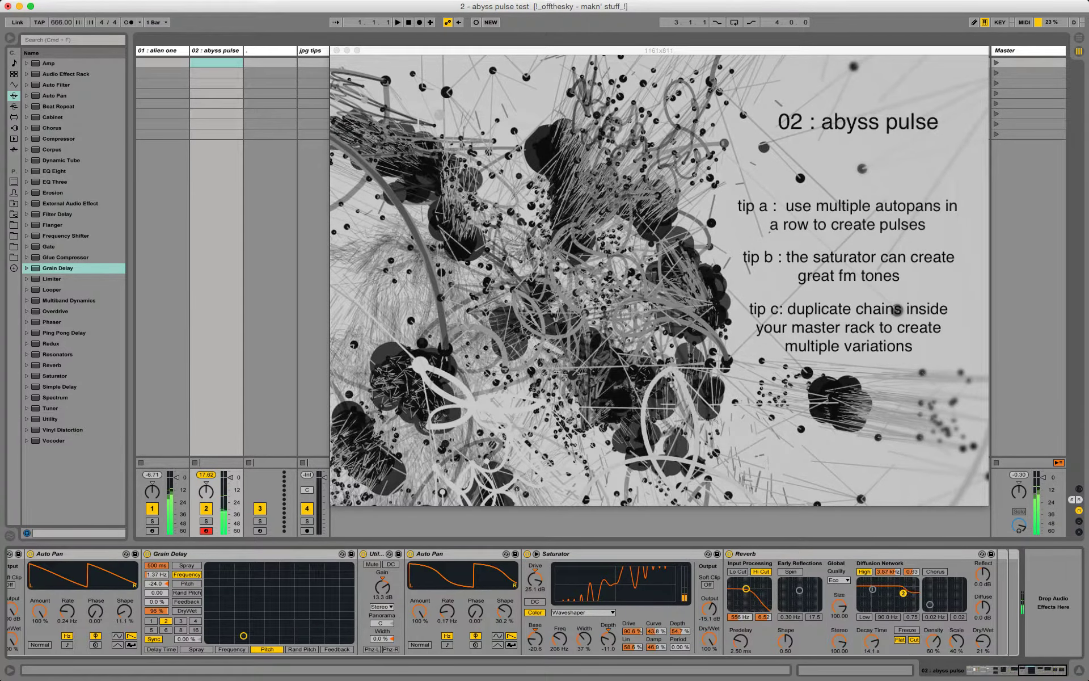
Step: Raise the second chain's Reverb dry/wet mix slightly and shorten its decay time
drag(983, 641, 984, 635)
drag(874, 641, 874, 647)
Step: Collapse the mother container rack by hiding its chain list and its devices
drag(1032, 670, 911, 669)
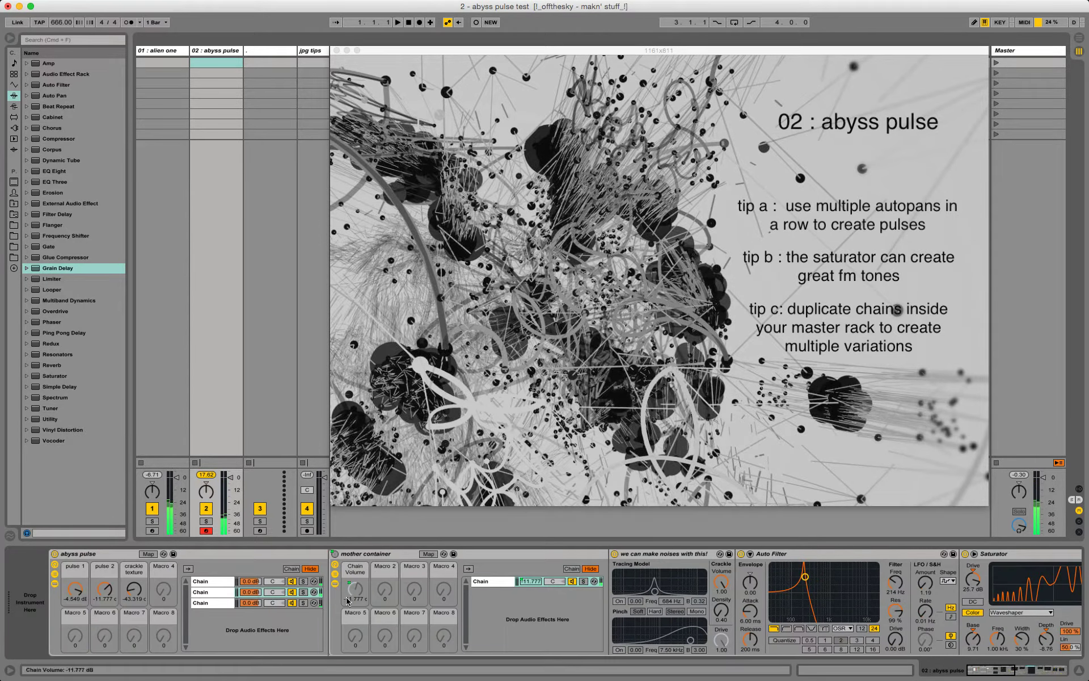
click(334, 575)
click(335, 584)
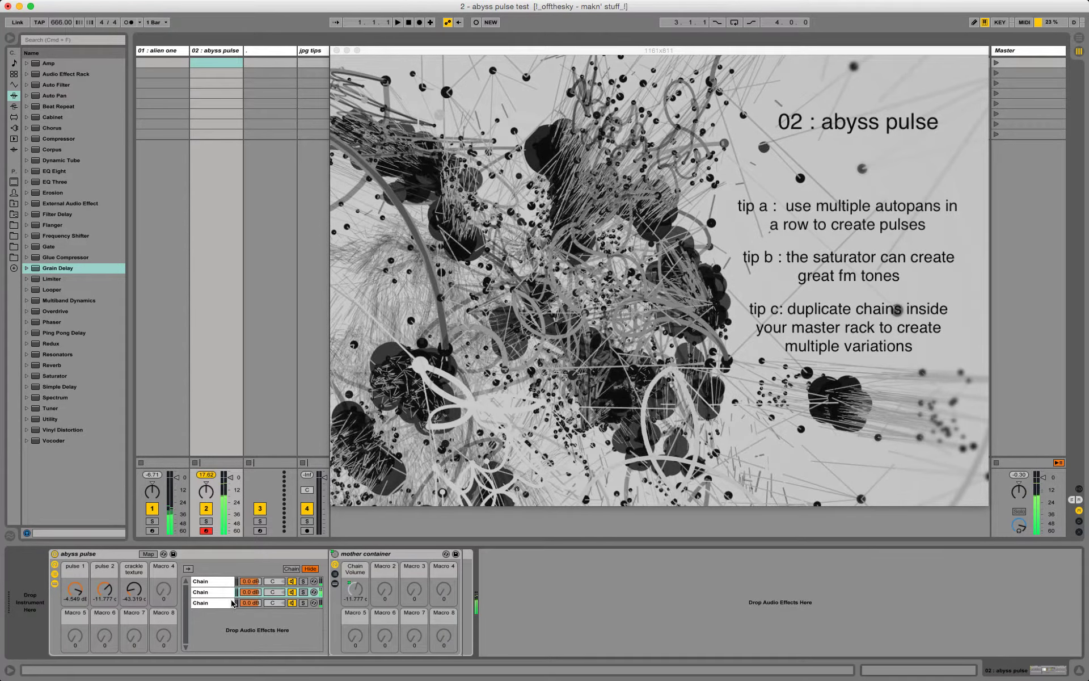
Step: Set pulse 1 to -3.478 dB, pulse 2 to -10.44 dB and crackle texture to -41.374, and hide the abyss pulse rack's chains and devices
drag(104, 590, 80, 588)
click(54, 574)
click(54, 583)
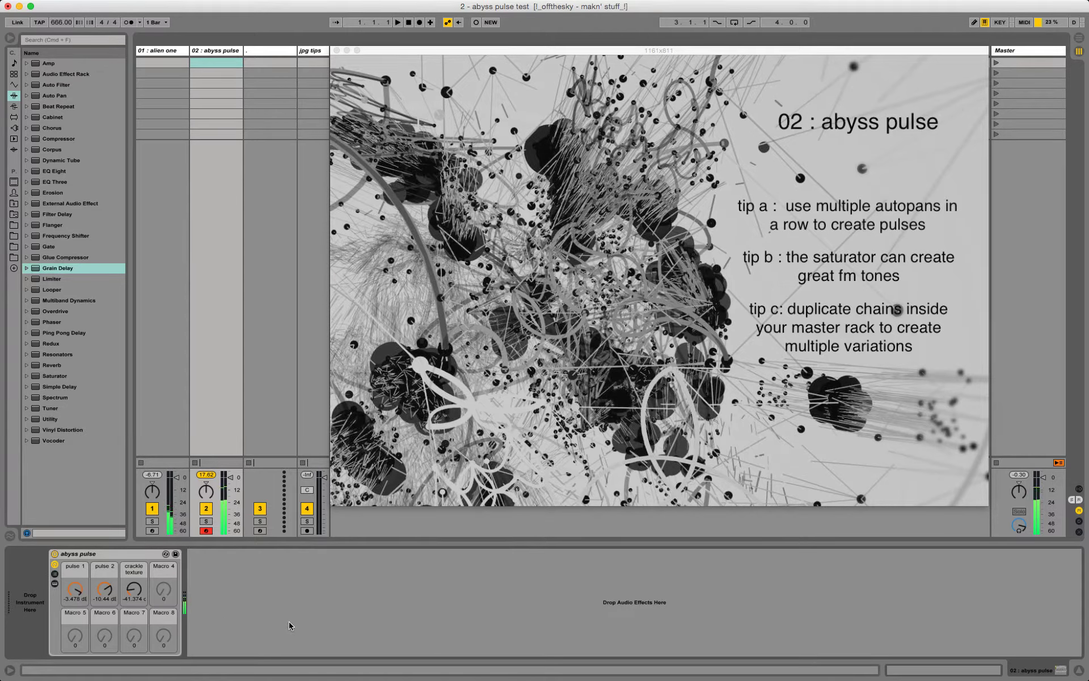
Step: Rename the abyss pulse rack as "thanks for watching!!!!"
click(111, 550)
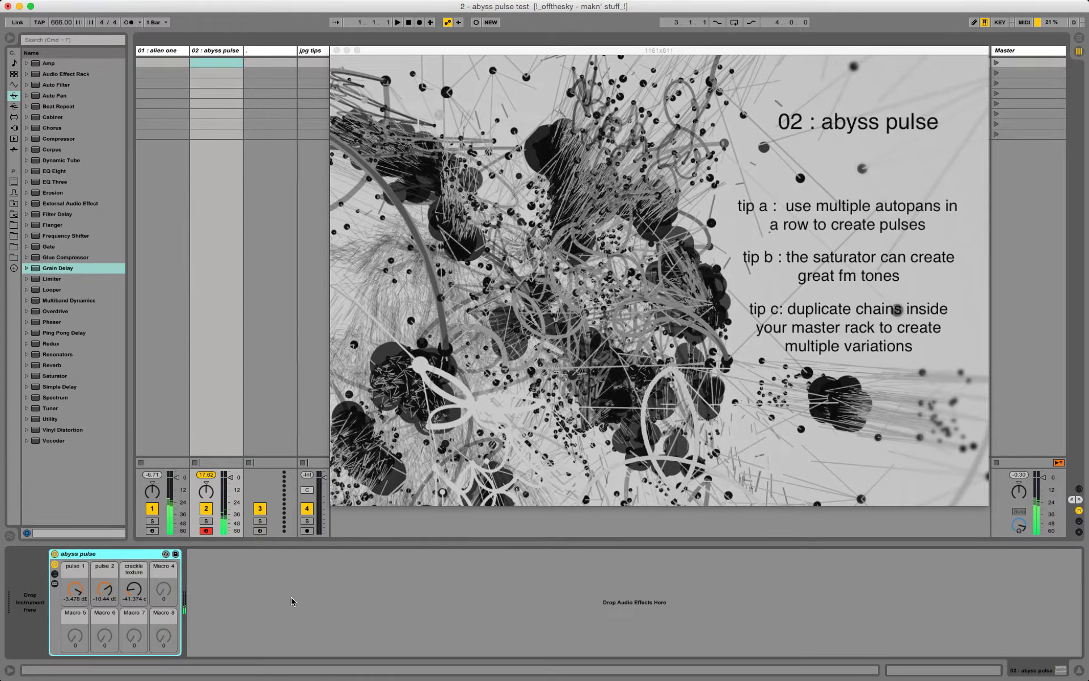
key(super+r)
text(thanks for watching!!!!)
key(Return)
click(290, 602)
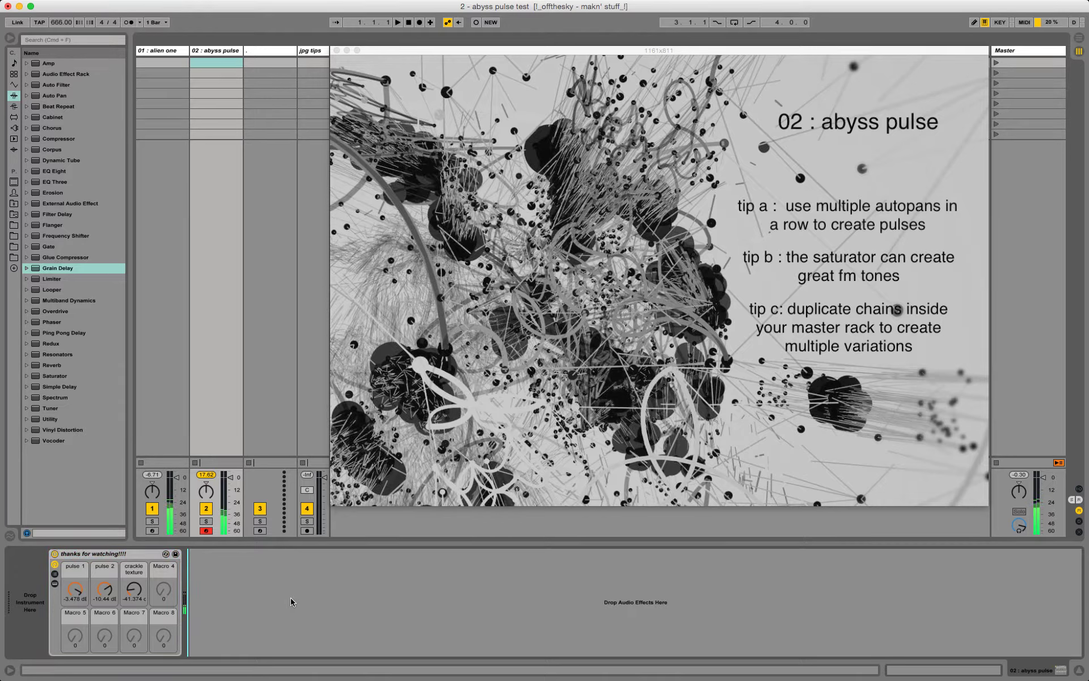
Step: Lower the master track's volume to -6.4 dB
click(1045, 479)
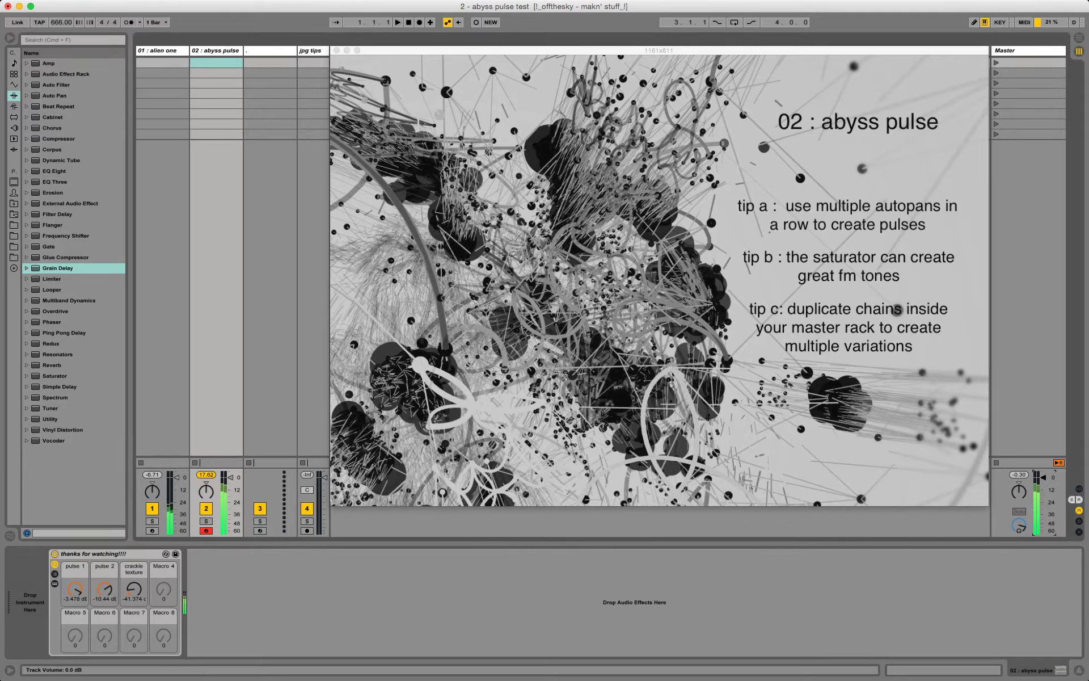
drag(1044, 479, 1045, 480)
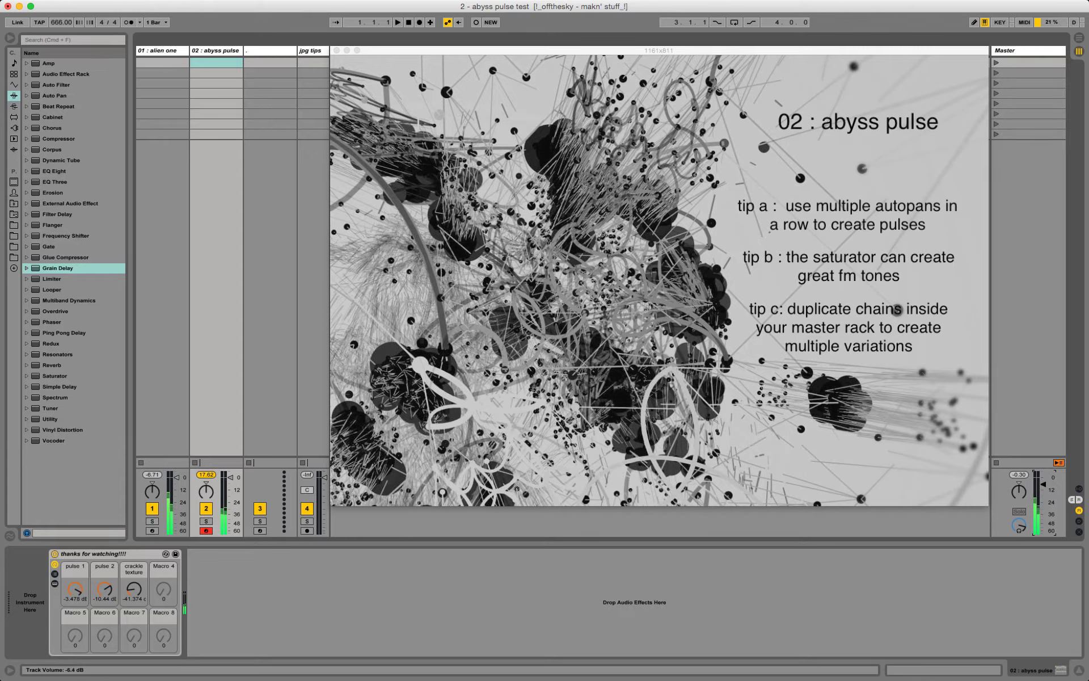